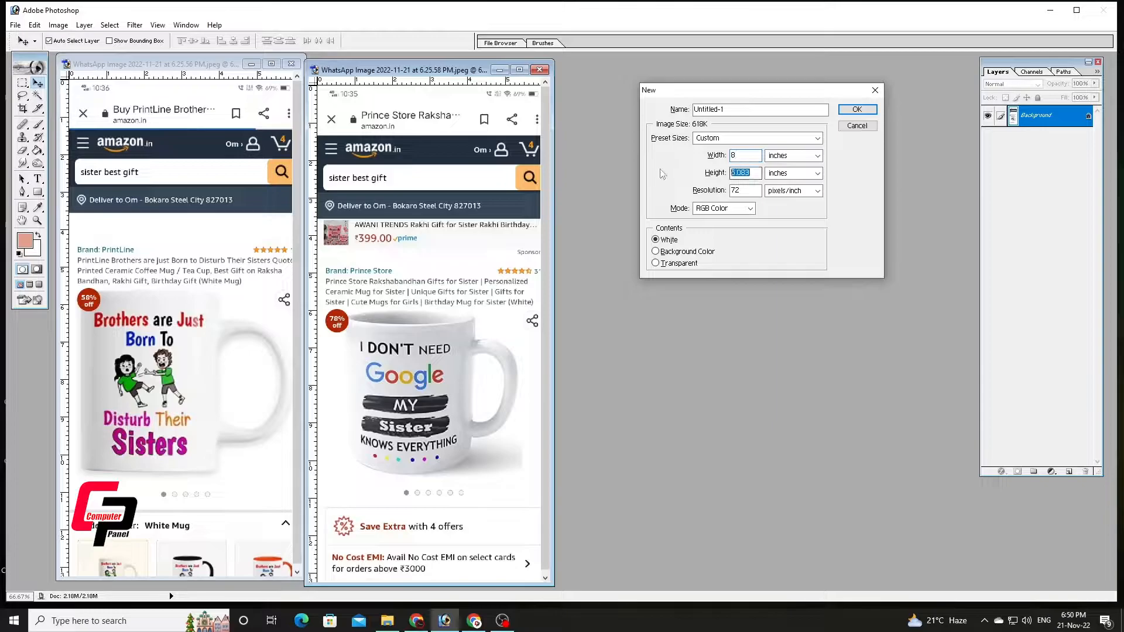
# Create a new white RGB document 8 inches wide at 300 pixels/inch, and move its window clear of the tool palette
pyautogui.press('Tab')
pyautogui.write('300')
pyautogui.click(859, 110)
pyautogui.moveTo(467, 74); pyautogui.dragTo(456, 104)
pyautogui.scroll(-3, 521, 245)
pyautogui.moveTo(914, 102); pyautogui.dragTo(673, 207)
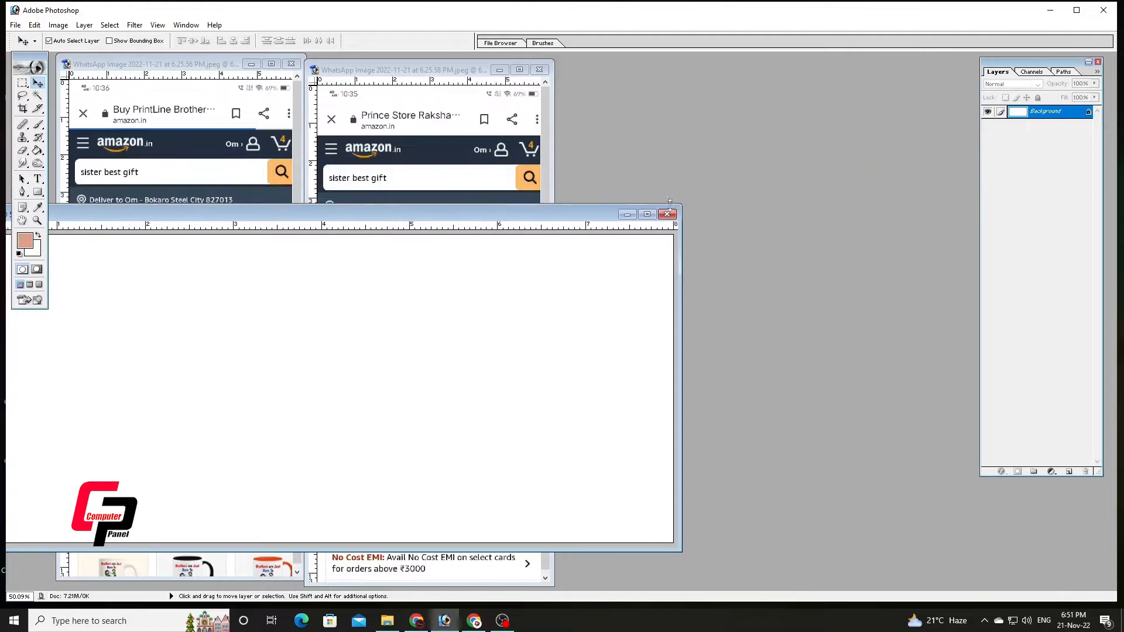
pyautogui.moveTo(398, 211); pyautogui.dragTo(690, 154)
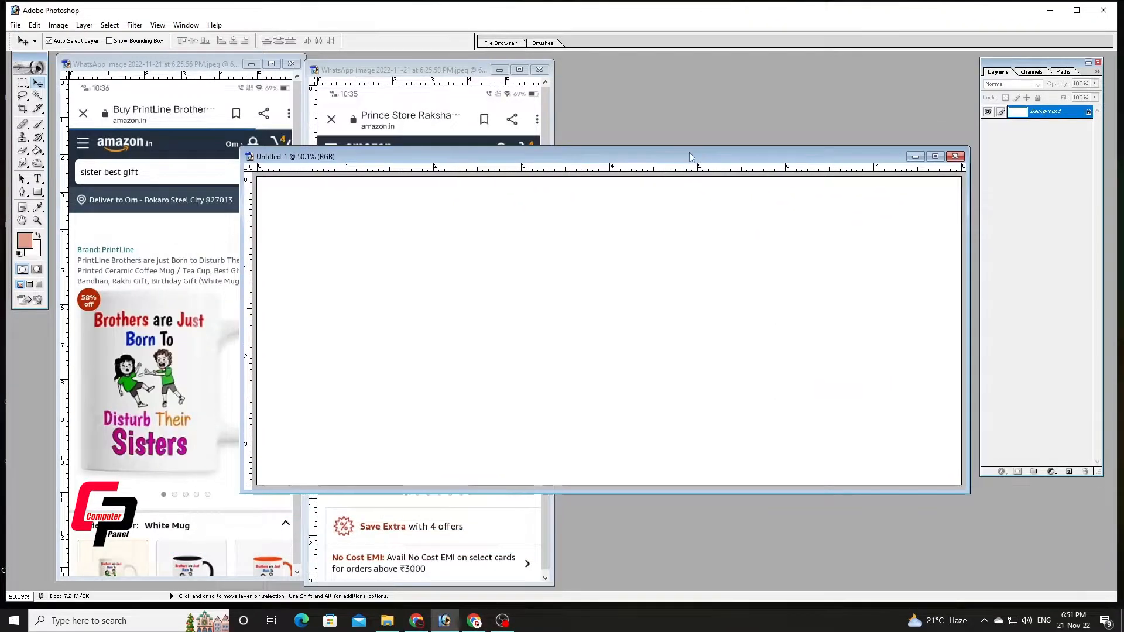
# Minimize the PrintLine mug screenshot and place the Prince Store mug screenshot beside the blank document
pyautogui.click(412, 114)
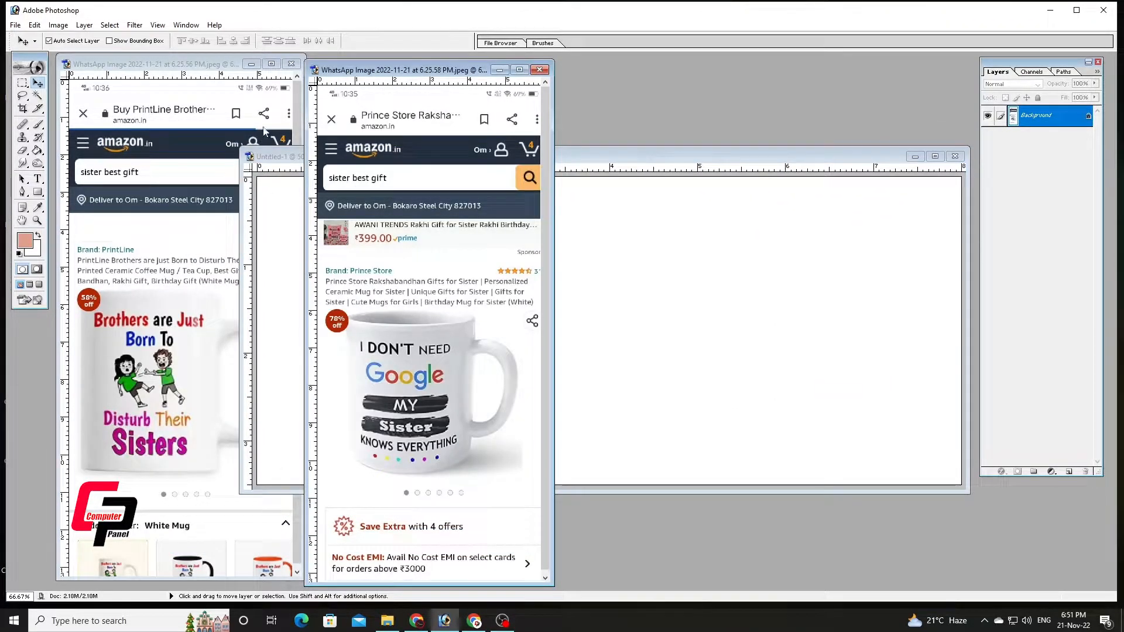
pyautogui.click(238, 67)
pyautogui.click(251, 65)
pyautogui.moveTo(404, 69); pyautogui.dragTo(149, 69)
pyautogui.moveTo(431, 157); pyautogui.dragTo(447, 163)
# Copy a rectangular area around the Google mug in the Prince Store screenshot and paste it into the blank document
pyautogui.click(144, 341)
pyautogui.click(22, 83)
pyautogui.moveTo(64, 303); pyautogui.dragTo(275, 476)
pyautogui.hotkey('ctrl', 'c')
pyautogui.click(443, 273)
pyautogui.hotkey('ctrl', 'v')
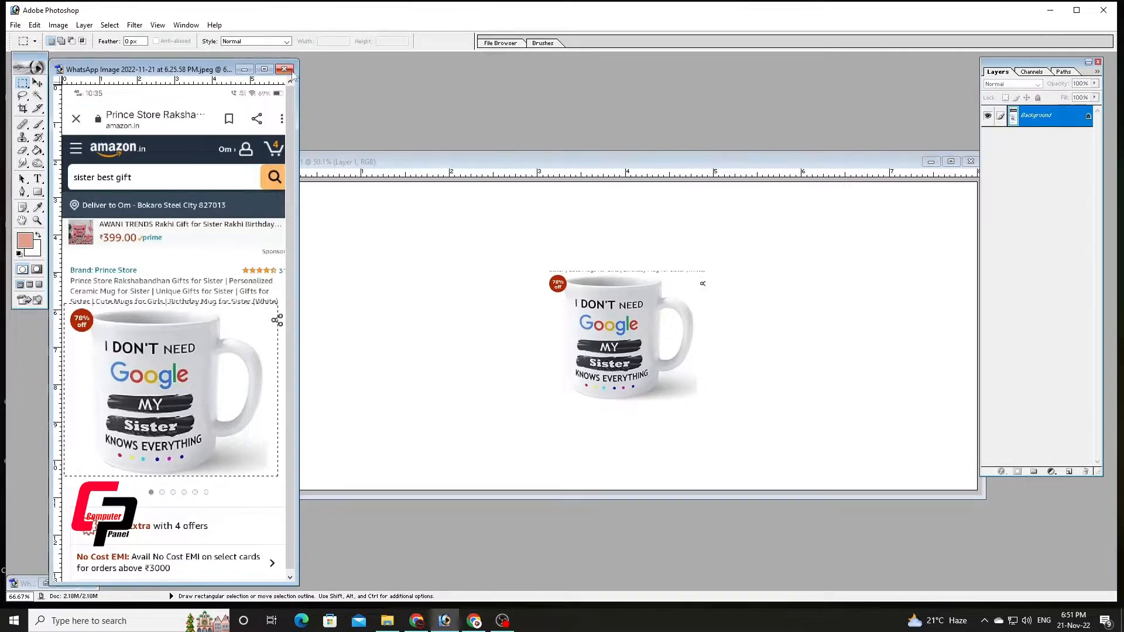
# Close the Prince Store screenshot and move the pasted reference mug to the right side of the canvas
pyautogui.hotkey('ctrl', 'w')
pyautogui.press('v')
pyautogui.moveTo(610, 330); pyautogui.dragTo(823, 308)
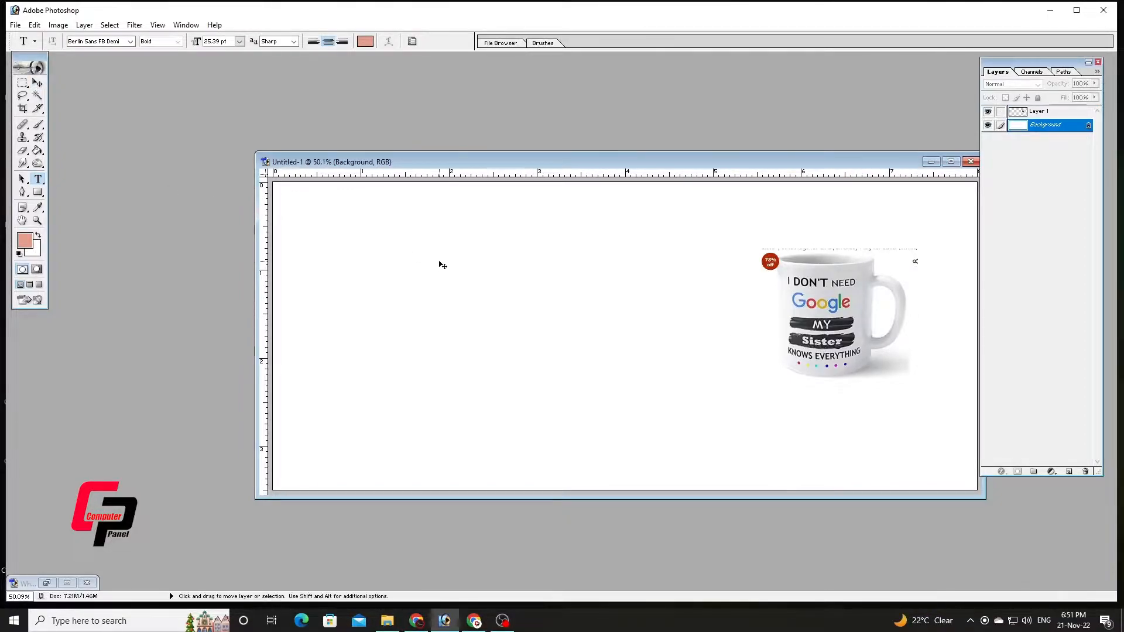
# Open google-logo.png and the Vector-Text-Banner-Transparent-Background image from the WhatsApp folder
pyautogui.hotkey('ctrl', 'o')
pyautogui.click(543, 206)
pyautogui.click(492, 269)
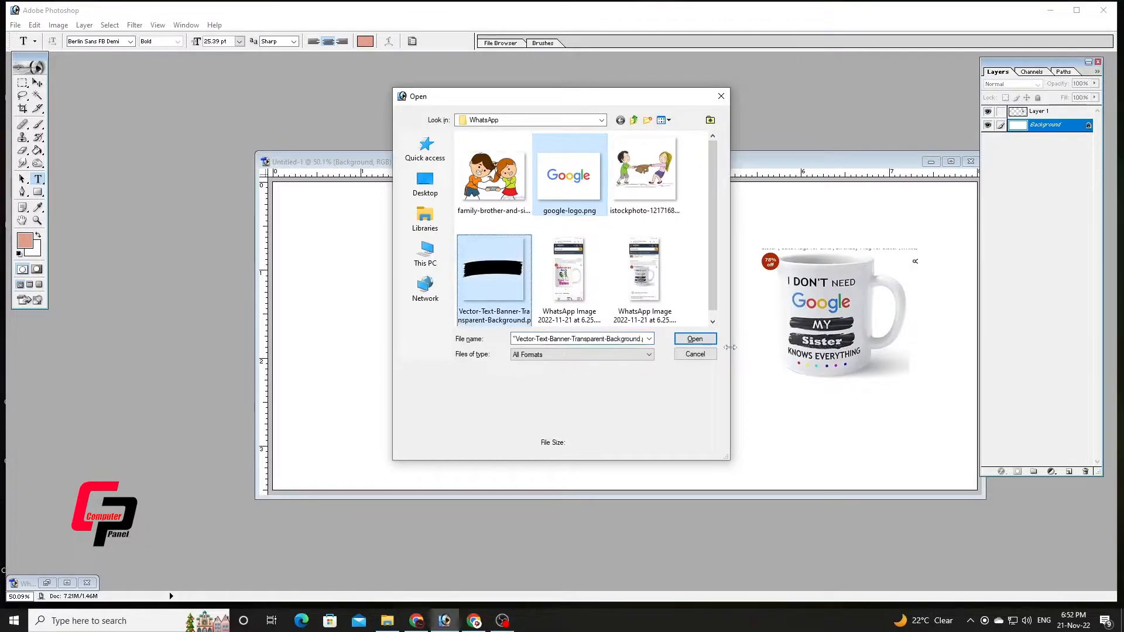
pyautogui.click(695, 339)
# Copy the black brush banner into the Untitled-1 document by moving its layer across, and close the banner file
pyautogui.press('v')
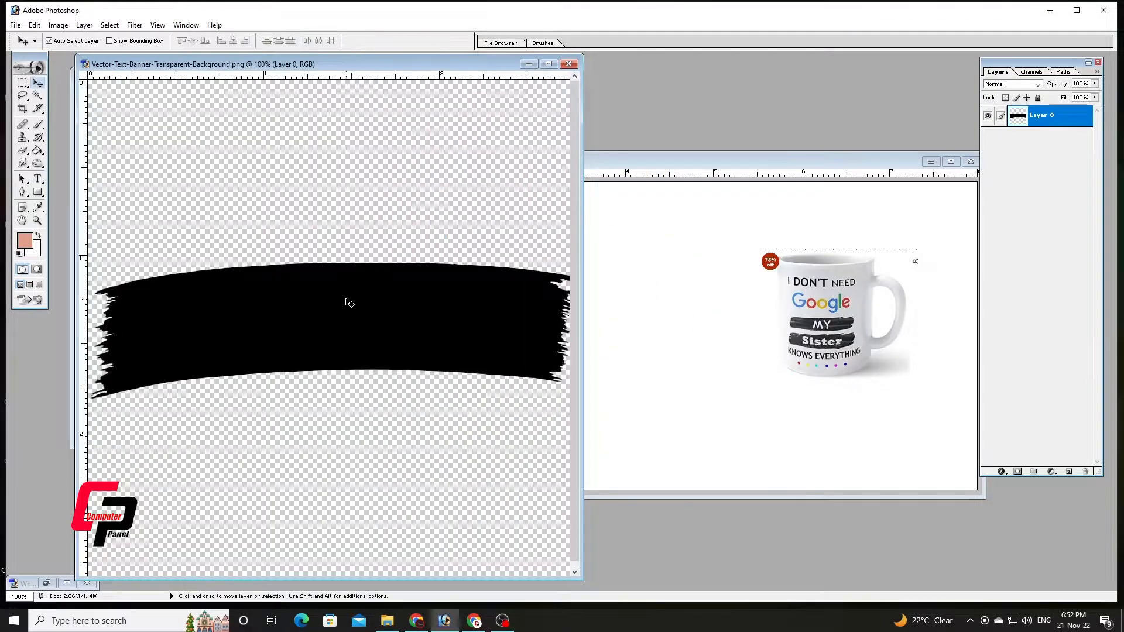
pyautogui.moveTo(349, 301); pyautogui.dragTo(573, 304)
pyautogui.click(516, 96)
pyautogui.click(568, 64)
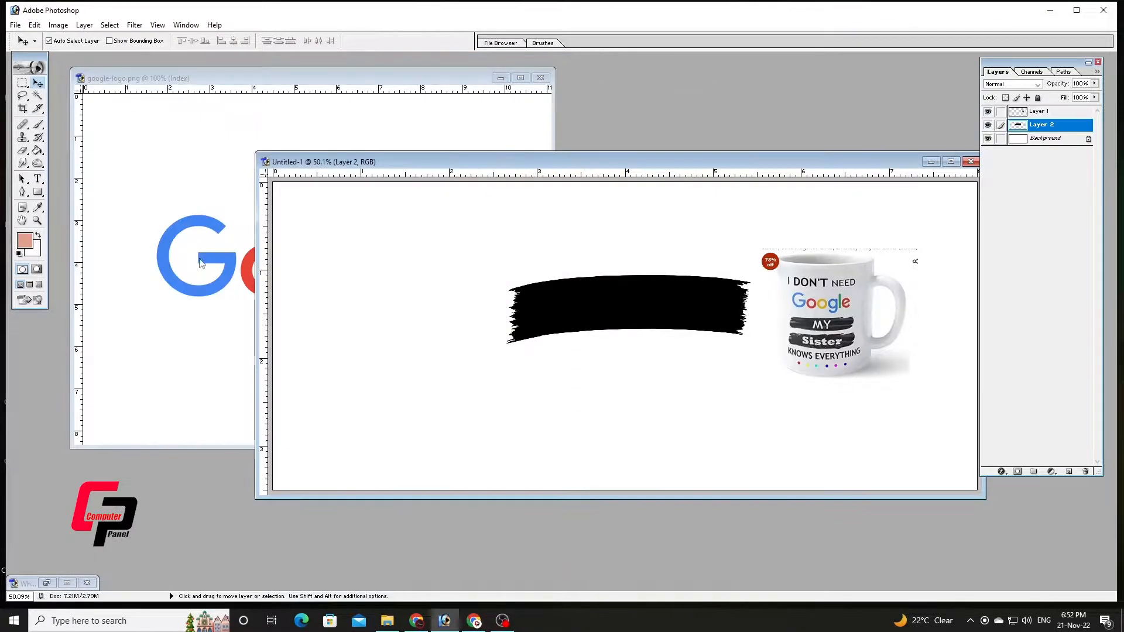
# Copy the Google logo with a rectangular selection, paste it into Untitled-1, and close google-logo.png
pyautogui.click(217, 261)
pyautogui.click(22, 83)
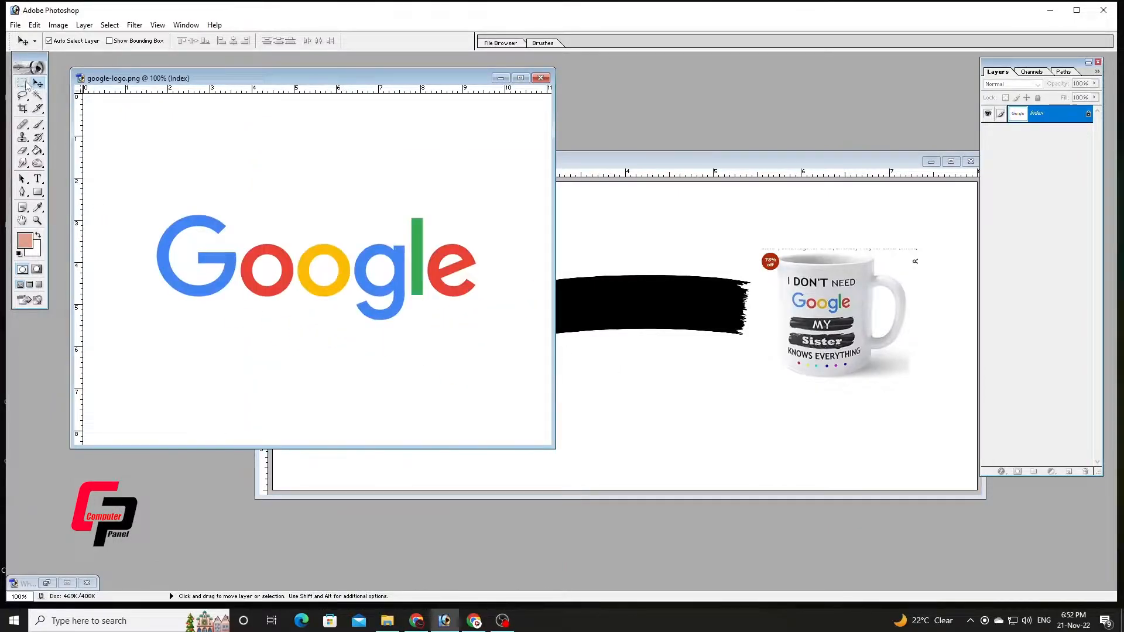
pyautogui.moveTo(457, 315); pyautogui.dragTo(487, 326)
pyautogui.click(637, 367)
pyautogui.hotkey('ctrl', 'v')
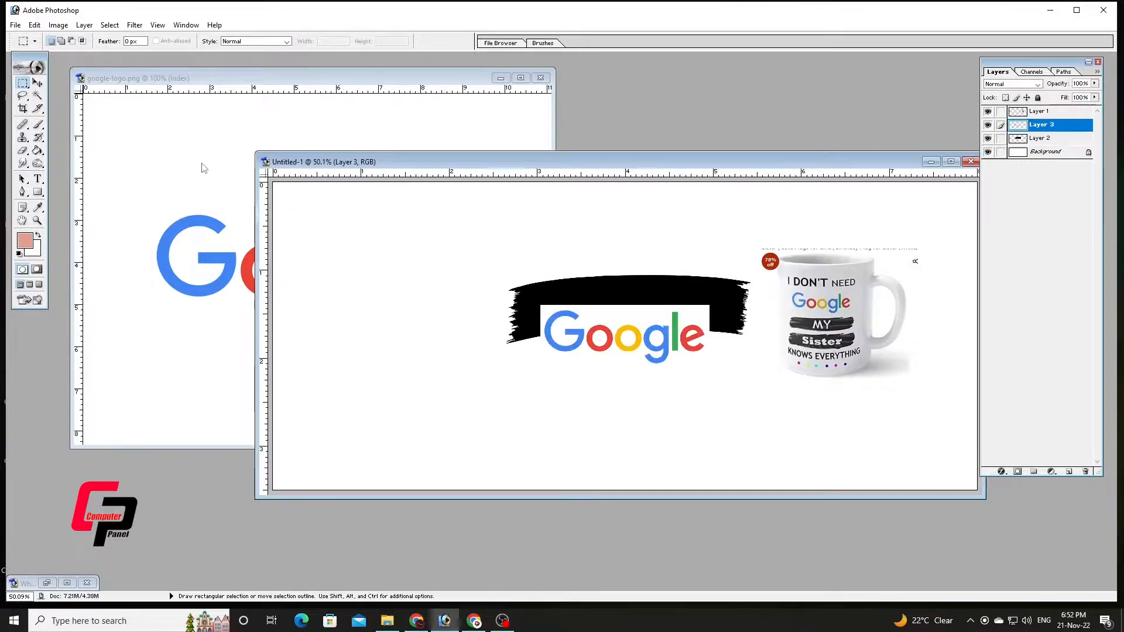
pyautogui.click(204, 167)
pyautogui.click(541, 78)
# Place the Google logo in the upper left part of the canvas and the black brush banner beneath it
pyautogui.press('v')
pyautogui.moveTo(622, 329)
pyautogui.mouseDown()
pyautogui.moveTo(393, 268)
pyautogui.moveTo(407, 279)
pyautogui.mouseUp()
pyautogui.moveTo(585, 307); pyautogui.dragTo(663, 344)
pyautogui.moveTo(375, 286); pyautogui.dragTo(390, 288)
pyautogui.moveTo(660, 370); pyautogui.dragTo(417, 366)
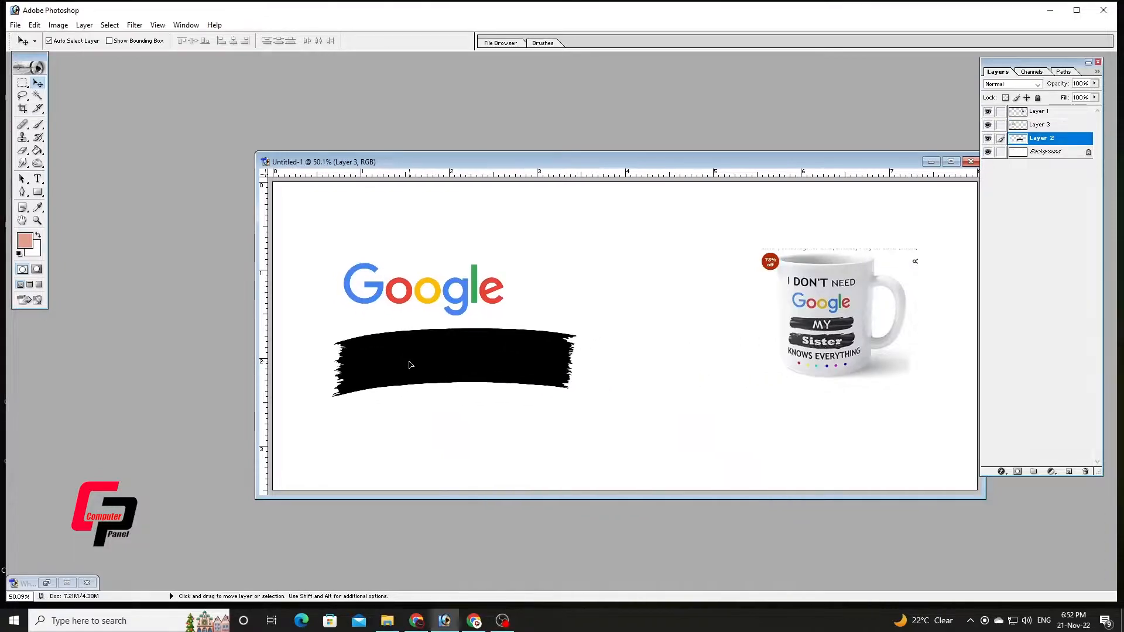
# Free-transform the black brush banner to shrink and slightly rotate it beneath the Google logo
pyautogui.hotkey('ctrl', 't')
pyautogui.moveTo(577, 327); pyautogui.dragTo(531, 336)
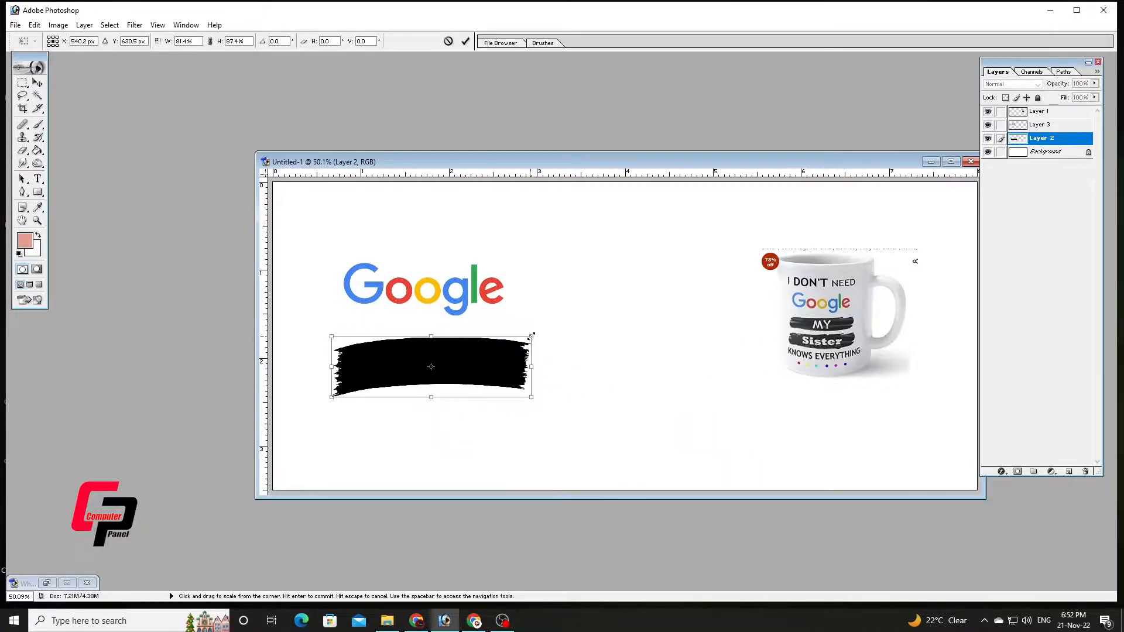
pyautogui.moveTo(479, 370); pyautogui.dragTo(473, 366)
pyautogui.moveTo(574, 416); pyautogui.dragTo(574, 416)
pyautogui.moveTo(500, 364); pyautogui.dragTo(493, 364)
pyautogui.press('Return')
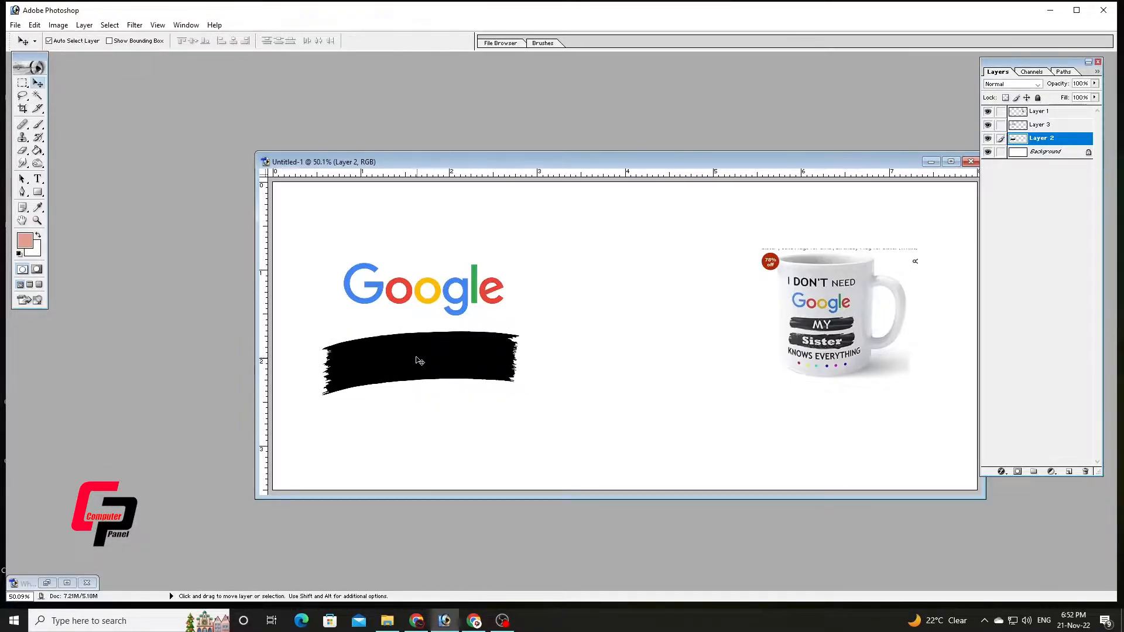
# Duplicate the black banner below the first, make the upper one smaller, and adjust the spacing between the logo and both banners
pyautogui.moveTo(420, 361); pyautogui.dragTo(425, 421)
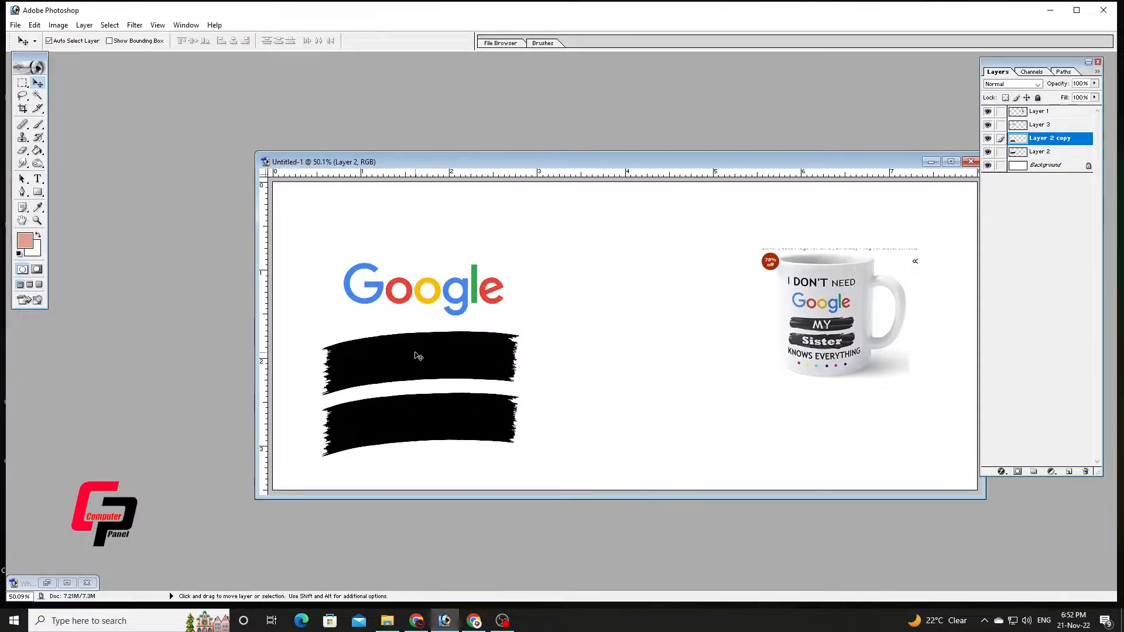
pyautogui.hotkey('ctrl', 't')
pyautogui.moveTo(519, 397); pyautogui.dragTo(474, 346)
pyautogui.press('Return')
pyautogui.moveTo(427, 430); pyautogui.dragTo(430, 410)
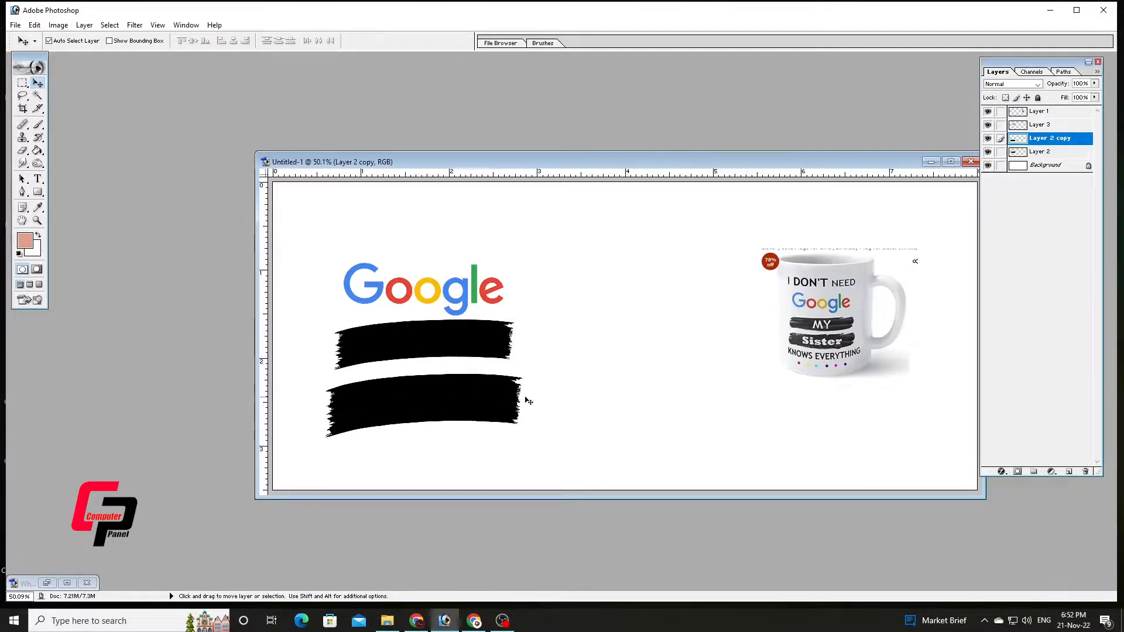
pyautogui.click(431, 293)
pyautogui.moveTo(429, 291); pyautogui.dragTo(429, 283)
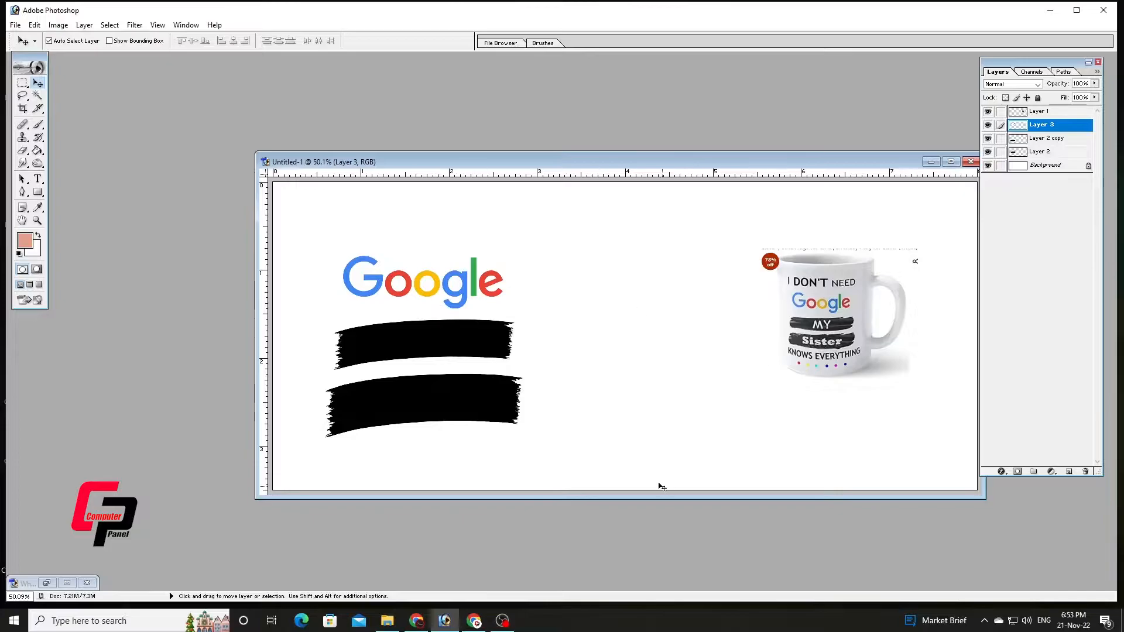
# Add the text "I DON'T NEED" and place it above the Google logo
pyautogui.press('t')
pyautogui.click(308, 214)
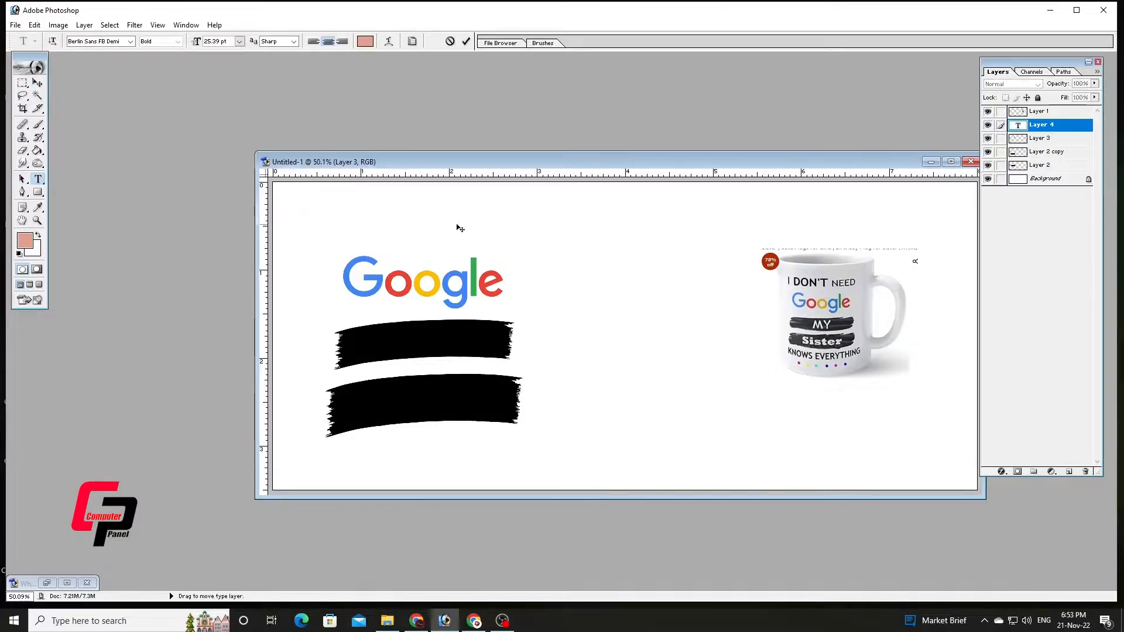
pyautogui.write('I ')
pyautogui.write("DON'T")
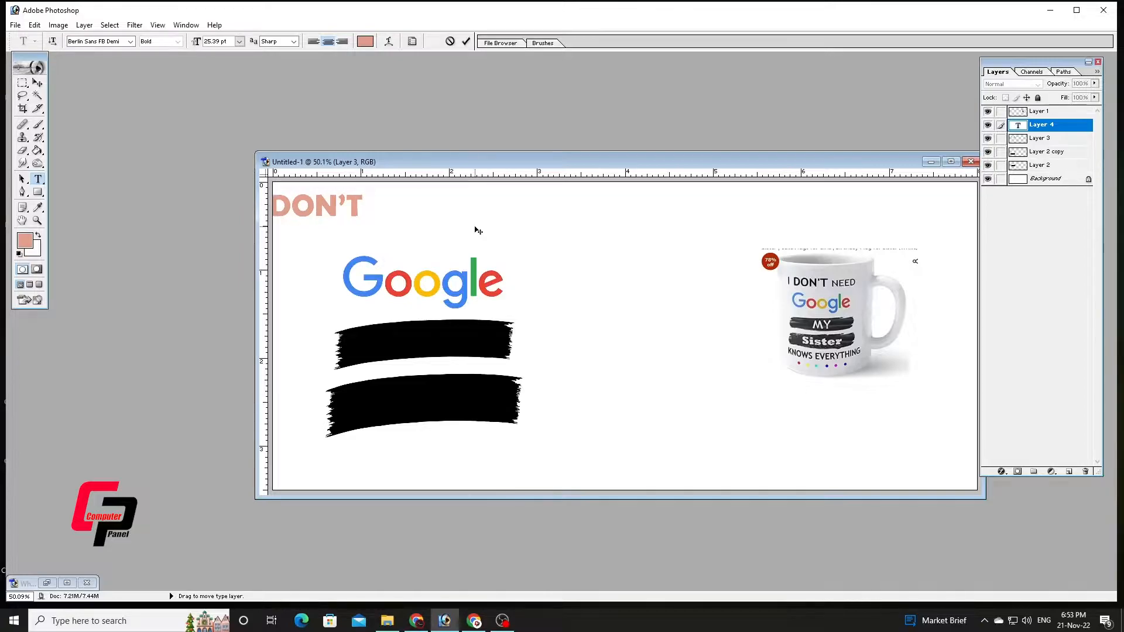
pyautogui.write(' NEED')
pyautogui.moveTo(475, 218); pyautogui.dragTo(590, 229)
# Change the font of the whole "I DON'T NEED" text to Bookman Old Style
pyautogui.moveTo(444, 216); pyautogui.dragTo(314, 217)
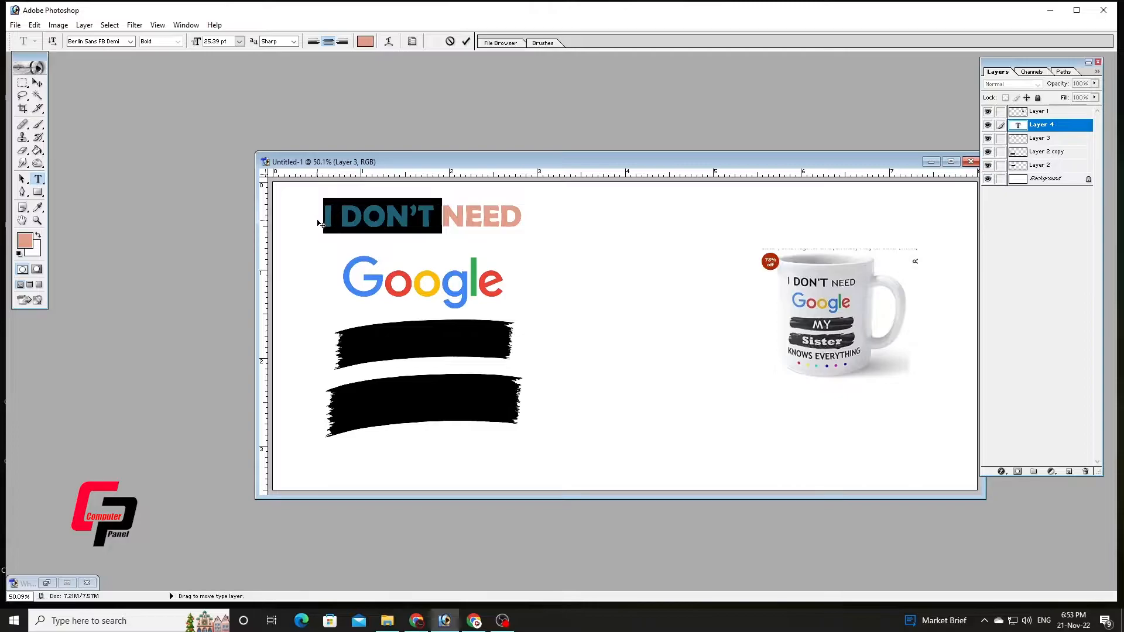
pyautogui.click(437, 219)
pyautogui.hotkey('ctrl', 'a')
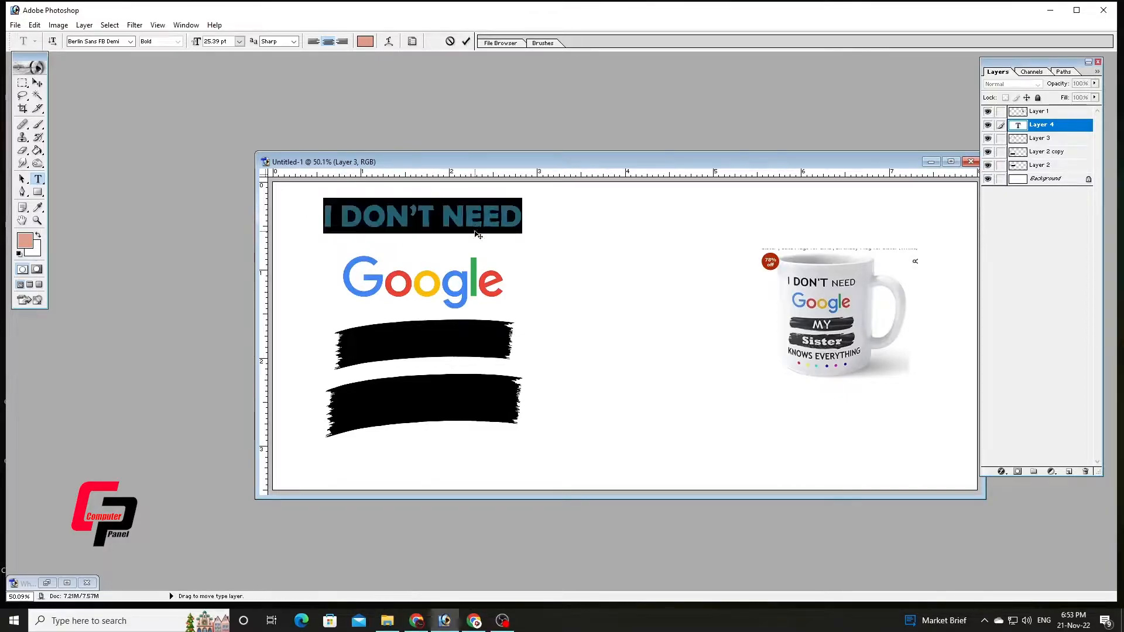
pyautogui.click(107, 42)
pyautogui.press('Down')
pyautogui.press('Down')
pyautogui.press('Down')
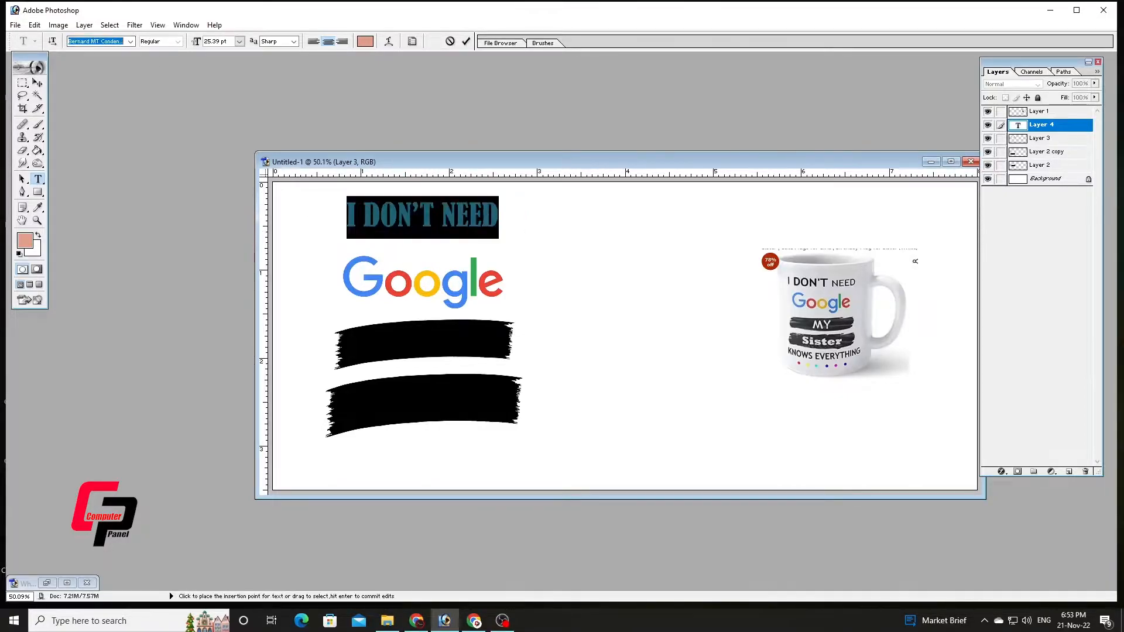
pyautogui.press('Down')
pyautogui.press('Down')
pyautogui.press('Down')
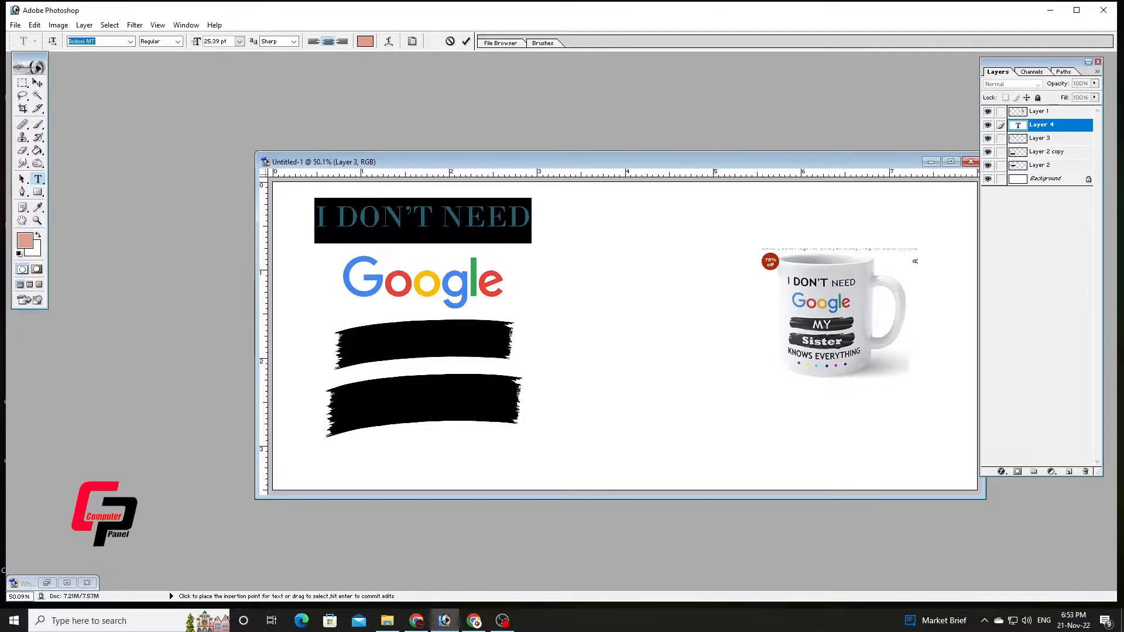
pyautogui.press('Down')
pyautogui.press('Down')
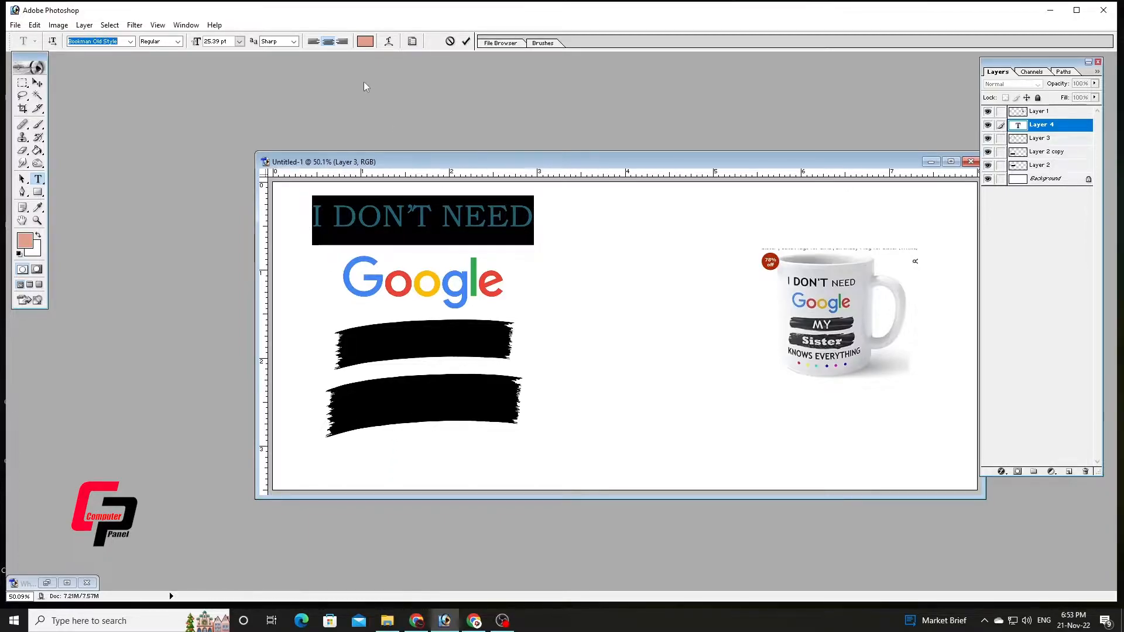
# Set the colour of the "I DON'T NEED" text to black
pyautogui.click(365, 41)
pyautogui.click(691, 602)
pyautogui.click(804, 446)
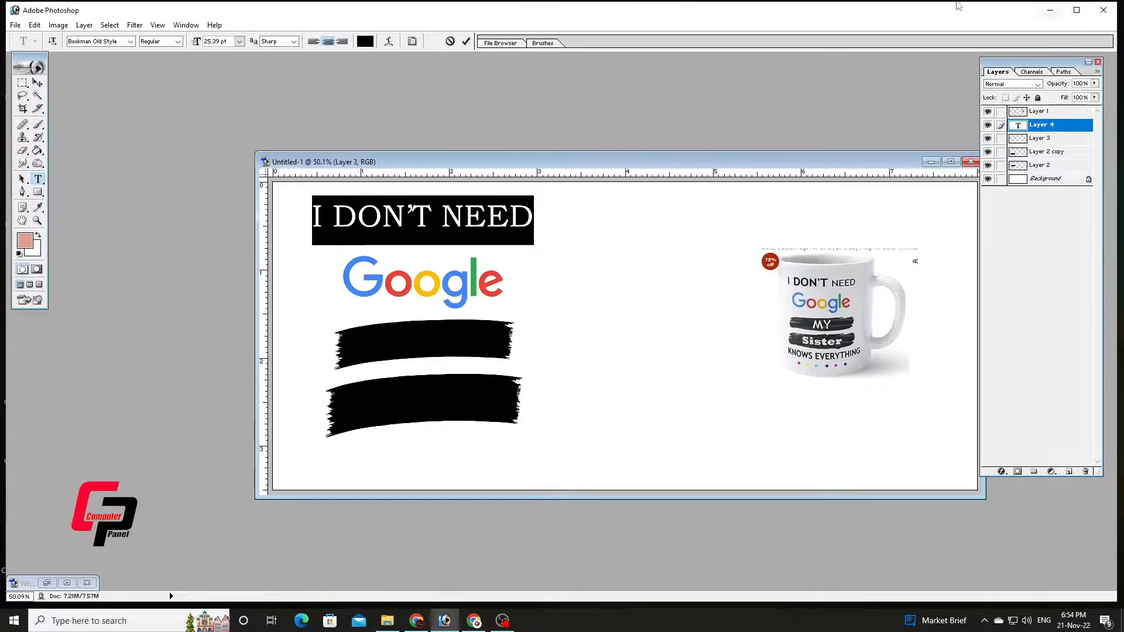
# Set the words "I DON'T" in the heading text to Bold
pyautogui.moveTo(820, 162); pyautogui.dragTo(776, 122)
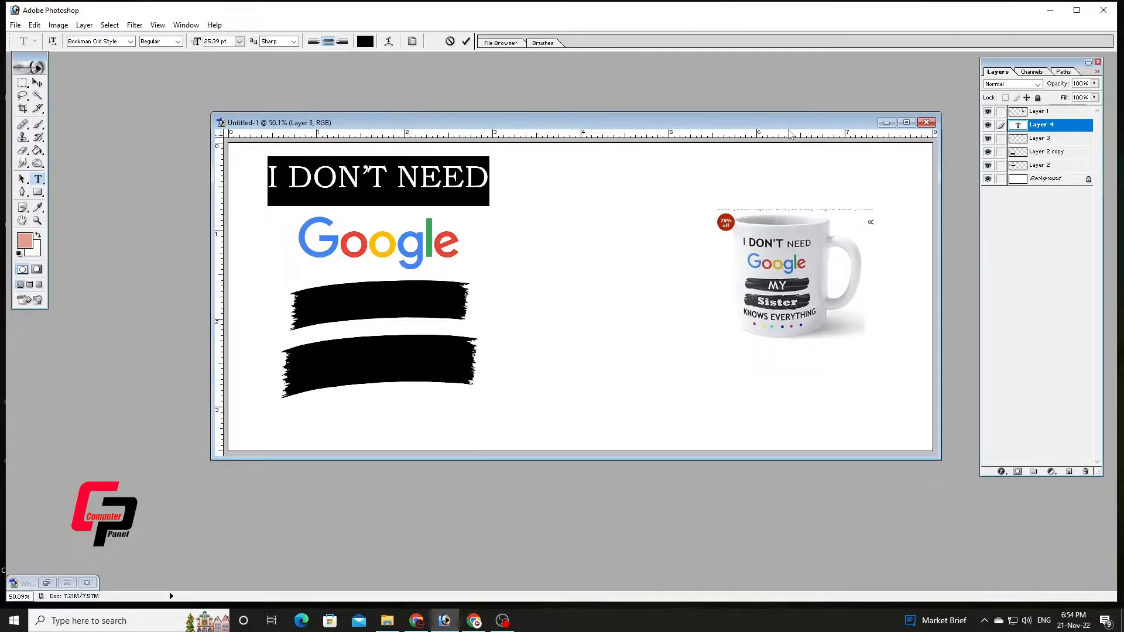
pyautogui.scroll(-2, 804, 160)
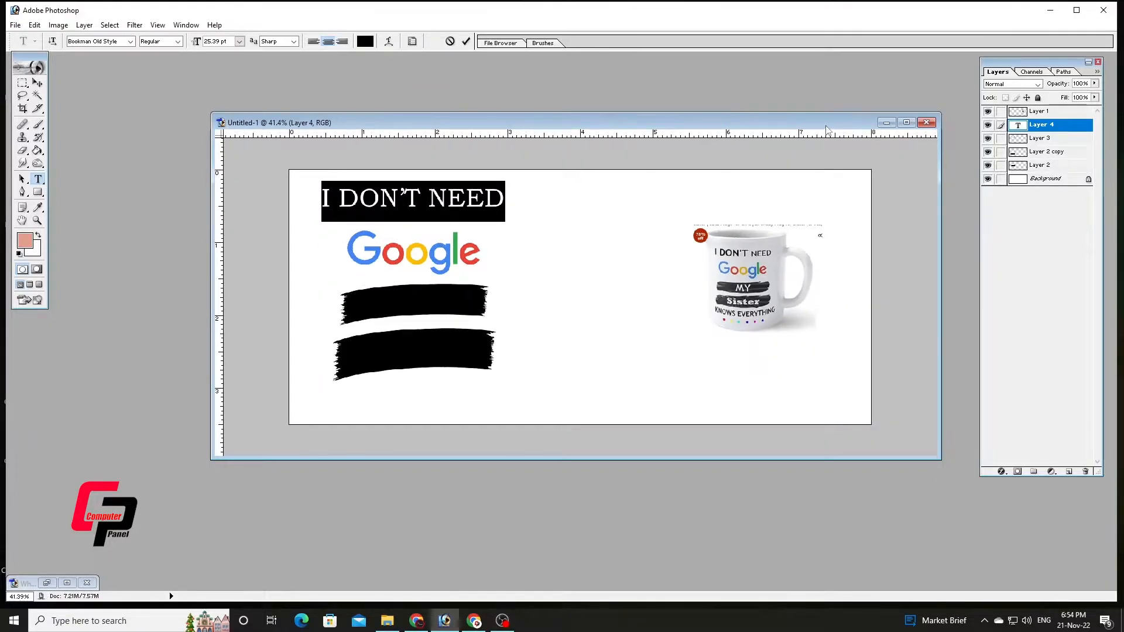
pyautogui.moveTo(824, 124); pyautogui.dragTo(793, 97)
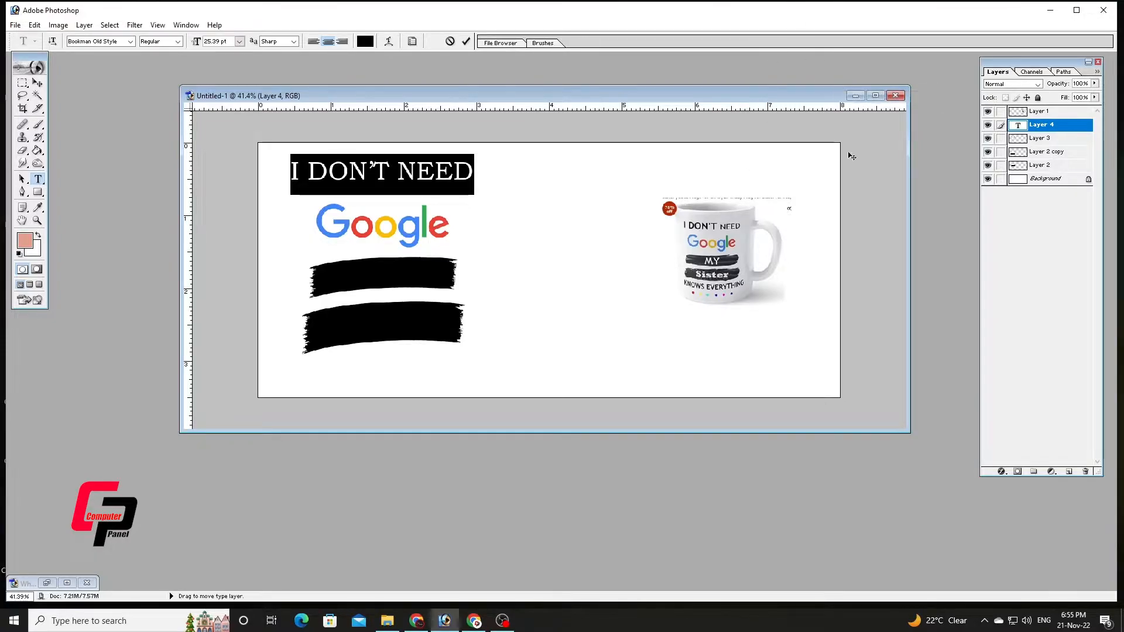
pyautogui.click(398, 171)
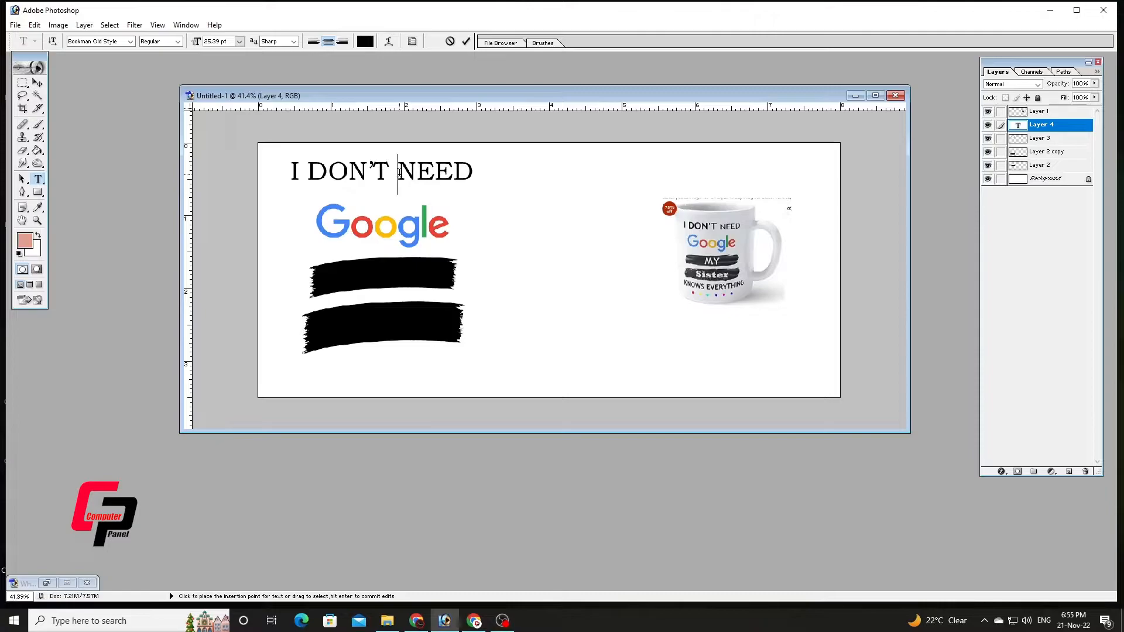
pyautogui.moveTo(398, 171); pyautogui.dragTo(285, 181)
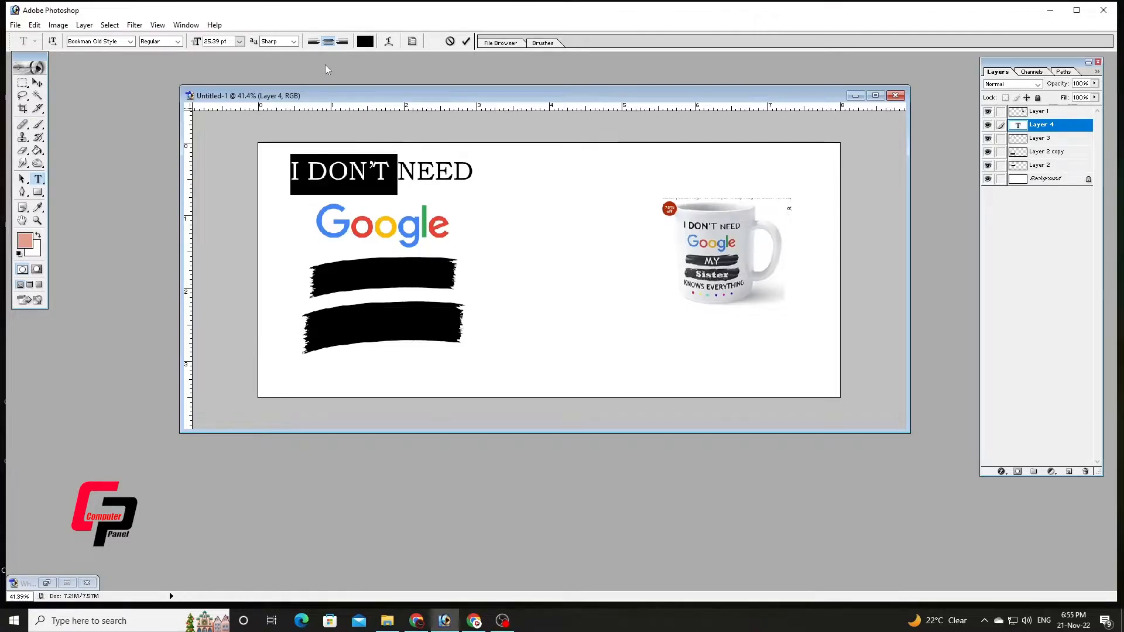
pyautogui.click(178, 42)
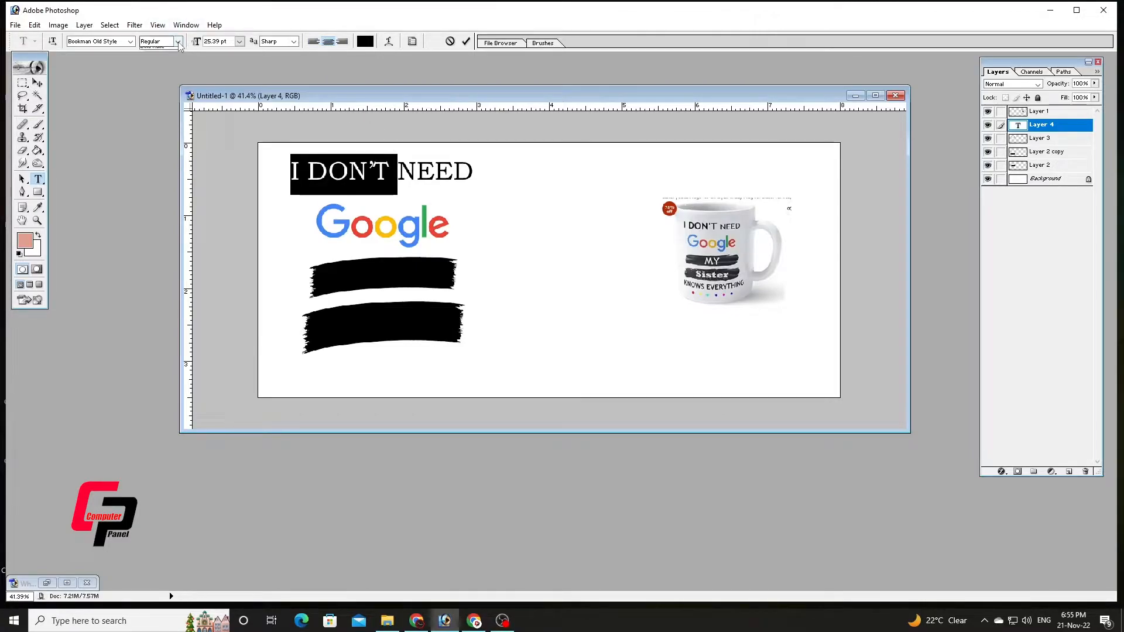
pyautogui.click(156, 67)
pyautogui.hotkey('ctrl', 'h')
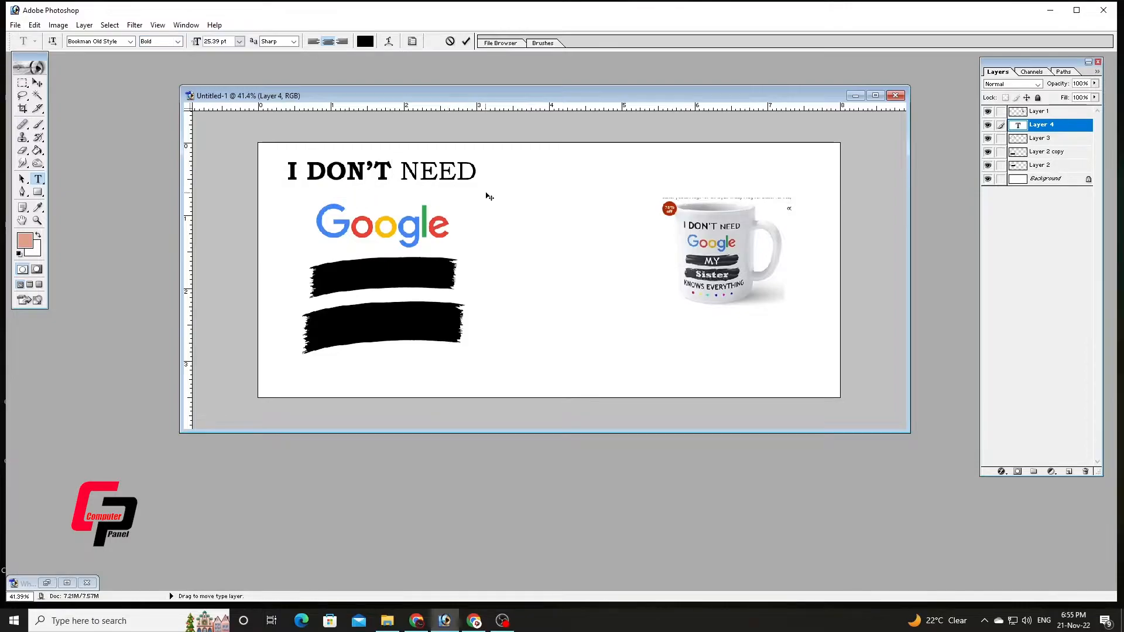
# Set the word "NEED" to 18 pt and move the heading text slightly closer to the Google logo
pyautogui.moveTo(400, 173); pyautogui.dragTo(478, 175)
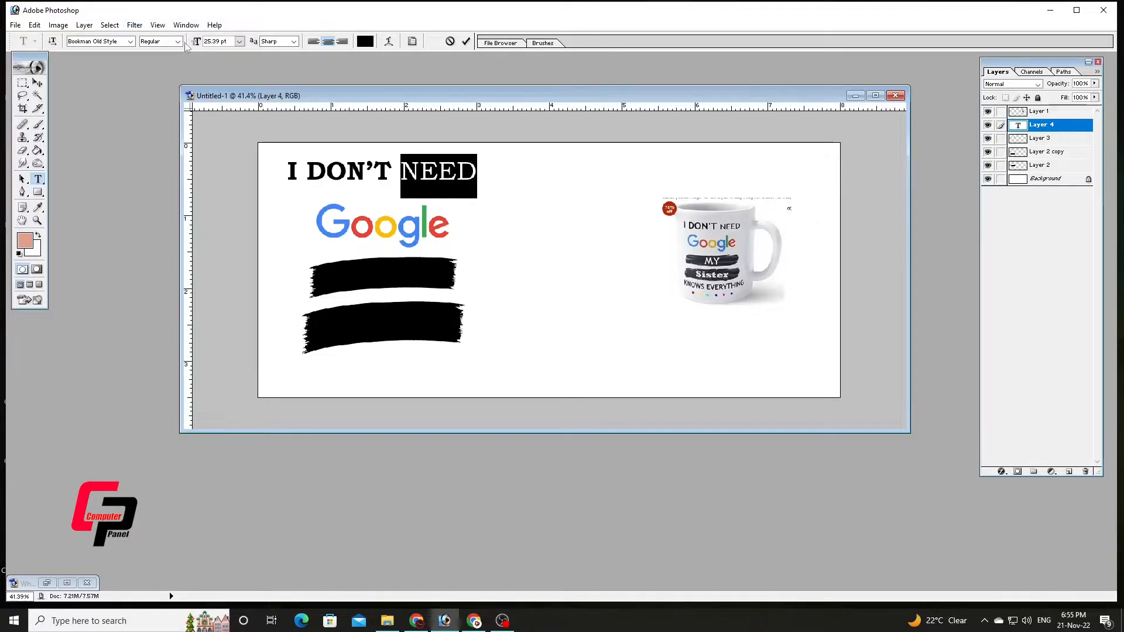
pyautogui.click(240, 41)
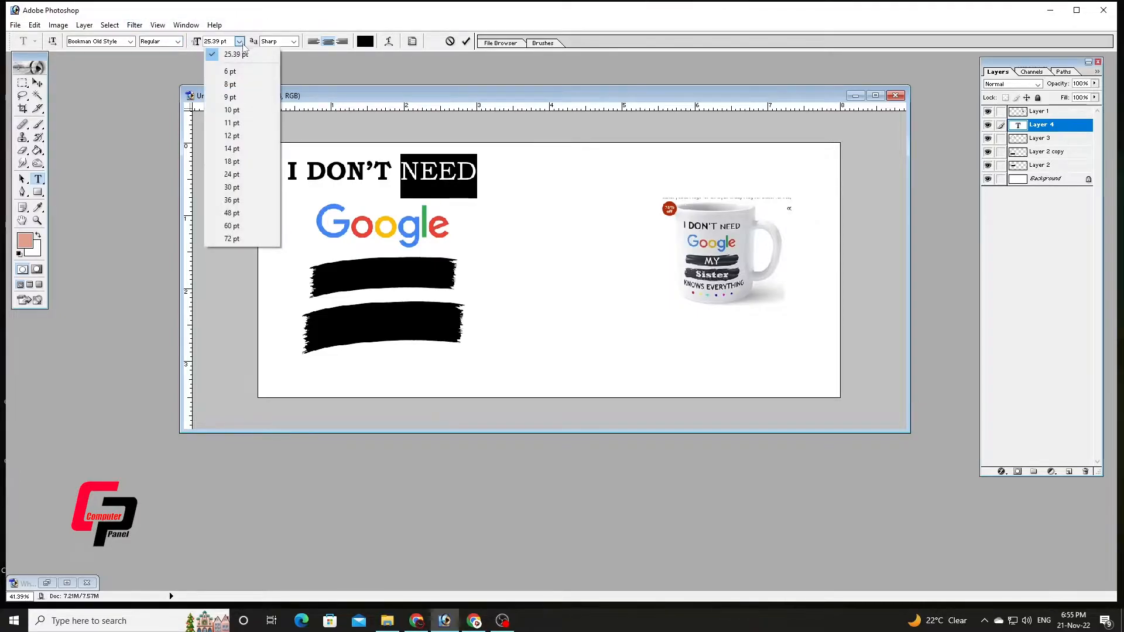
pyautogui.click(236, 165)
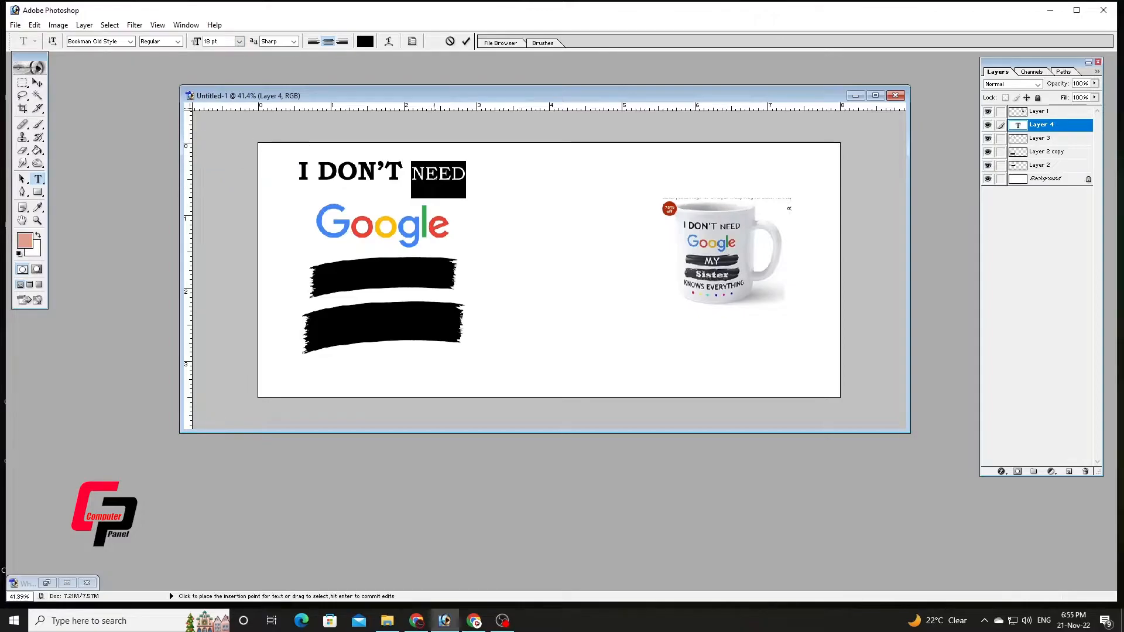
pyautogui.click(404, 174)
pyautogui.moveTo(464, 211); pyautogui.dragTo(470, 216)
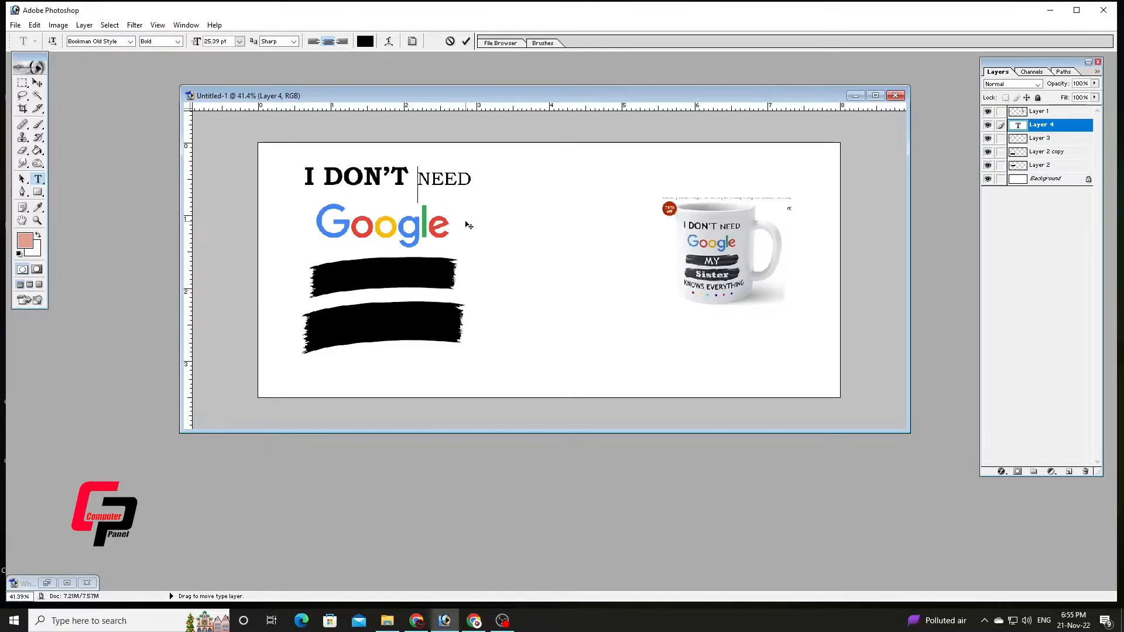
# Save the document in Photoshop format under the name Mug Design
pyautogui.hotkey('ctrl', 's')
pyautogui.write('Mug Design')
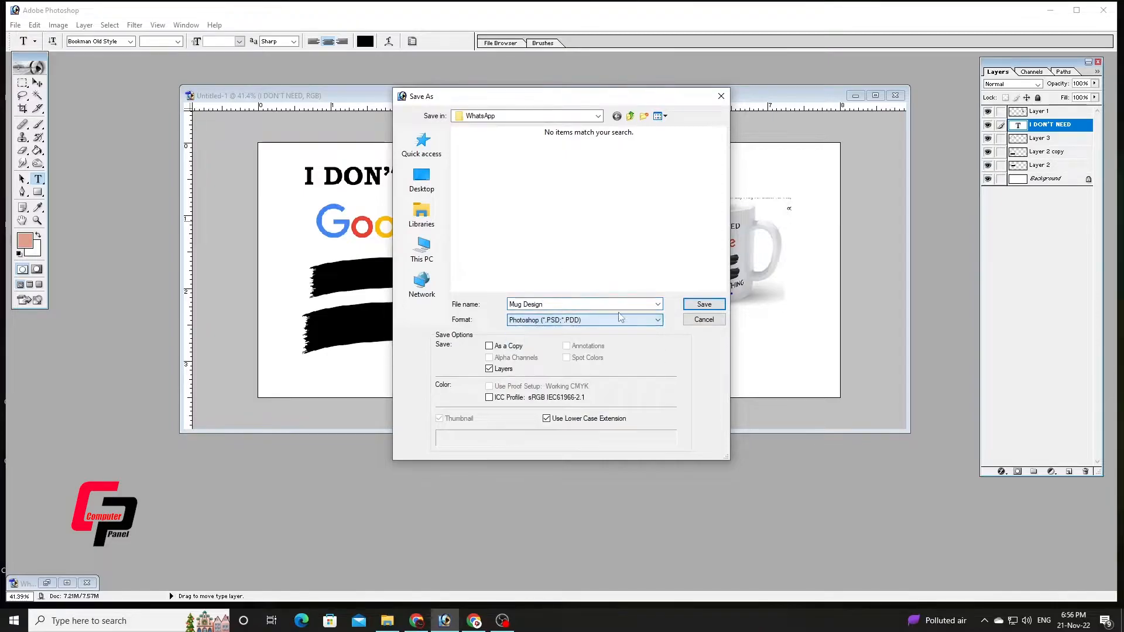
pyautogui.press('Return')
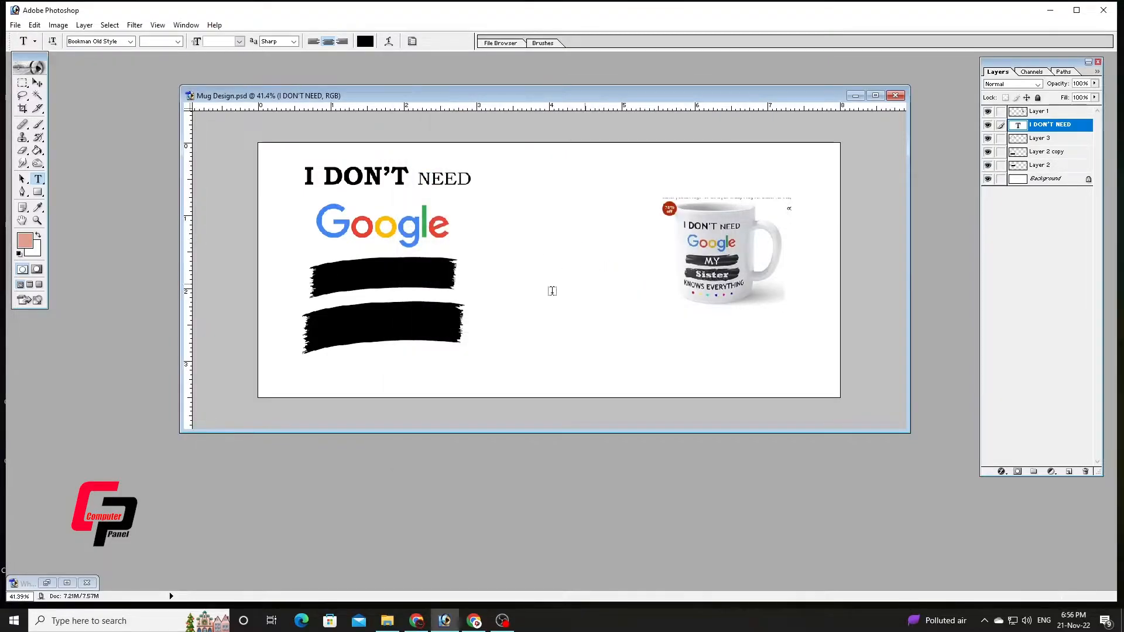
# Add the text "KNOWS EVERYTHING" and place it under the lower black brush stroke
pyautogui.click(287, 381)
pyautogui.write('KNOWS')
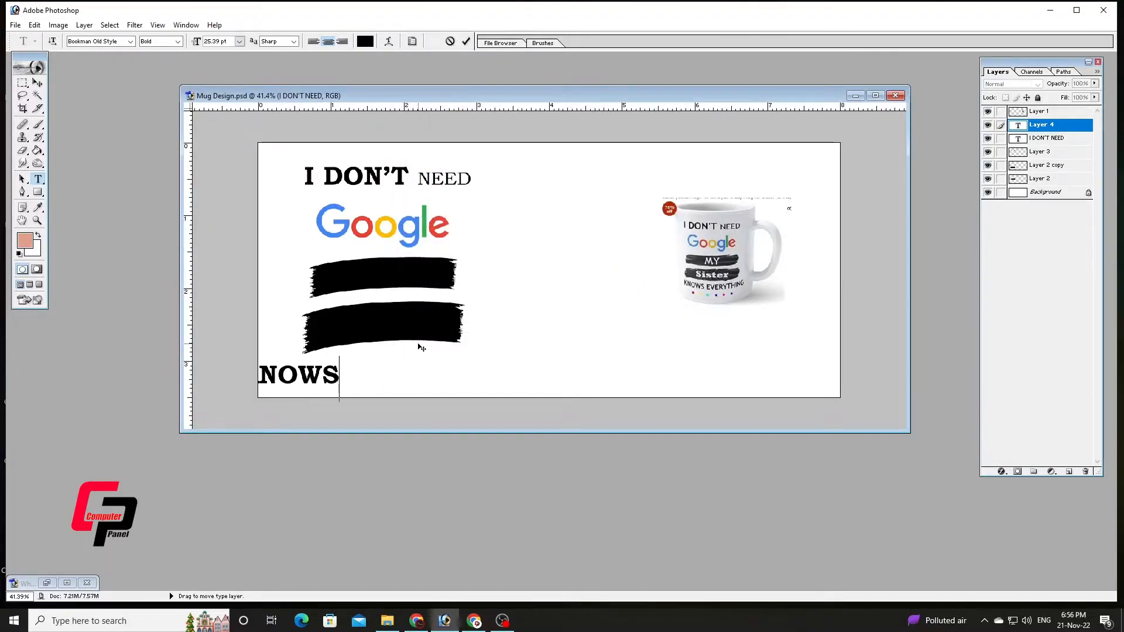
pyautogui.write(' EVER')
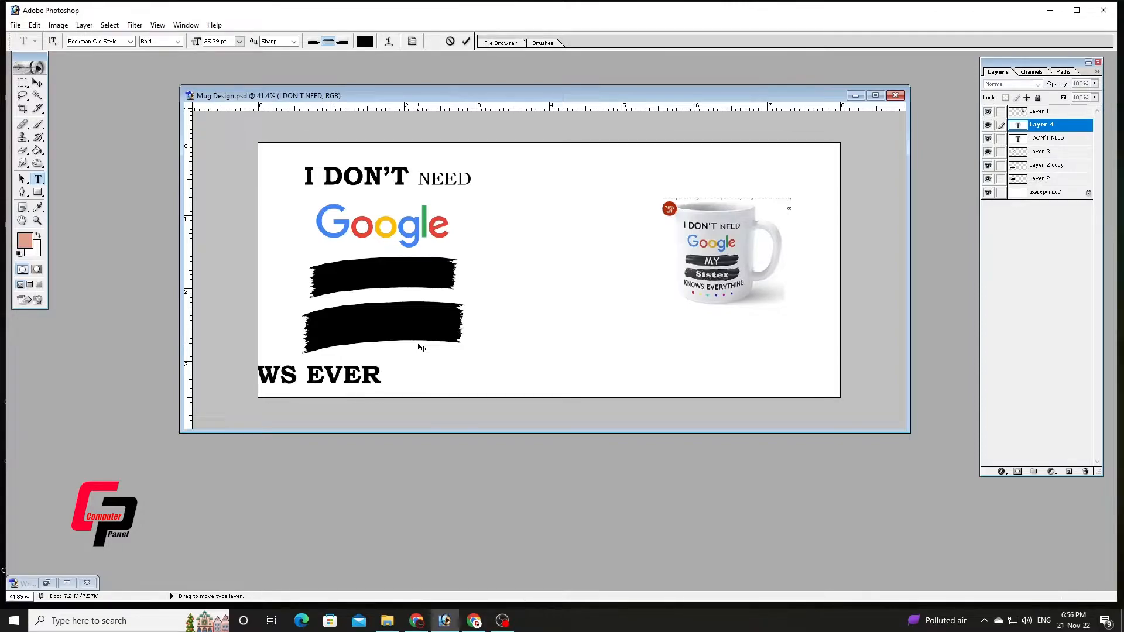
pyautogui.write('YTHING')
pyautogui.moveTo(425, 295); pyautogui.dragTo(573, 258)
# Set the size of the whole "KNOWS EVERYTHING" text to 24 pt
pyautogui.hotkey('ctrl', 'a')
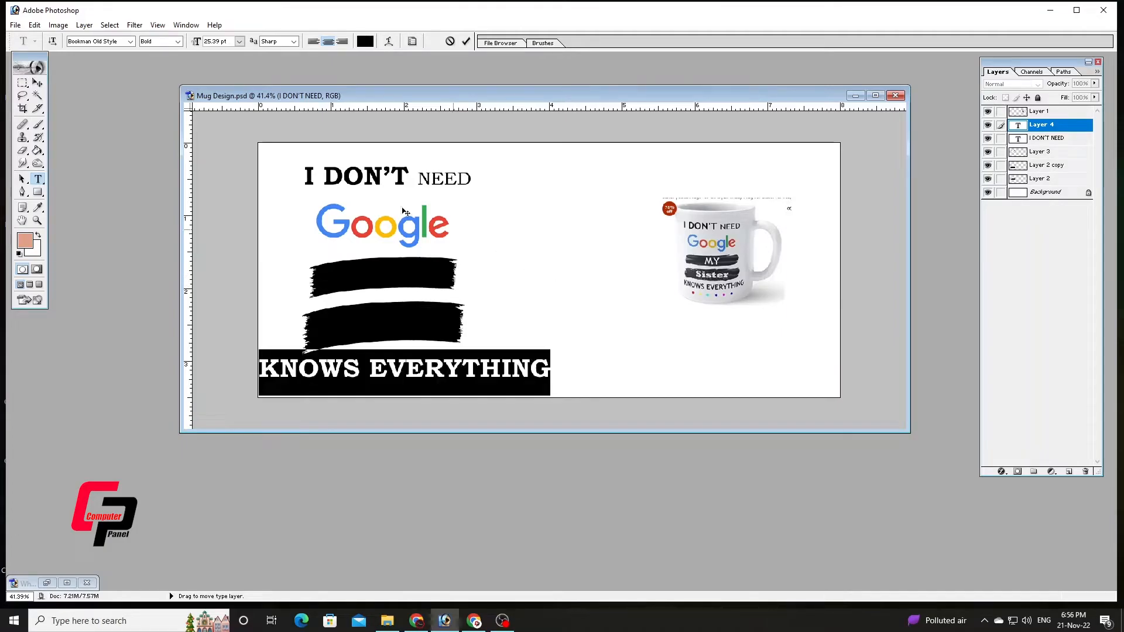
pyautogui.click(240, 41)
pyautogui.click(237, 171)
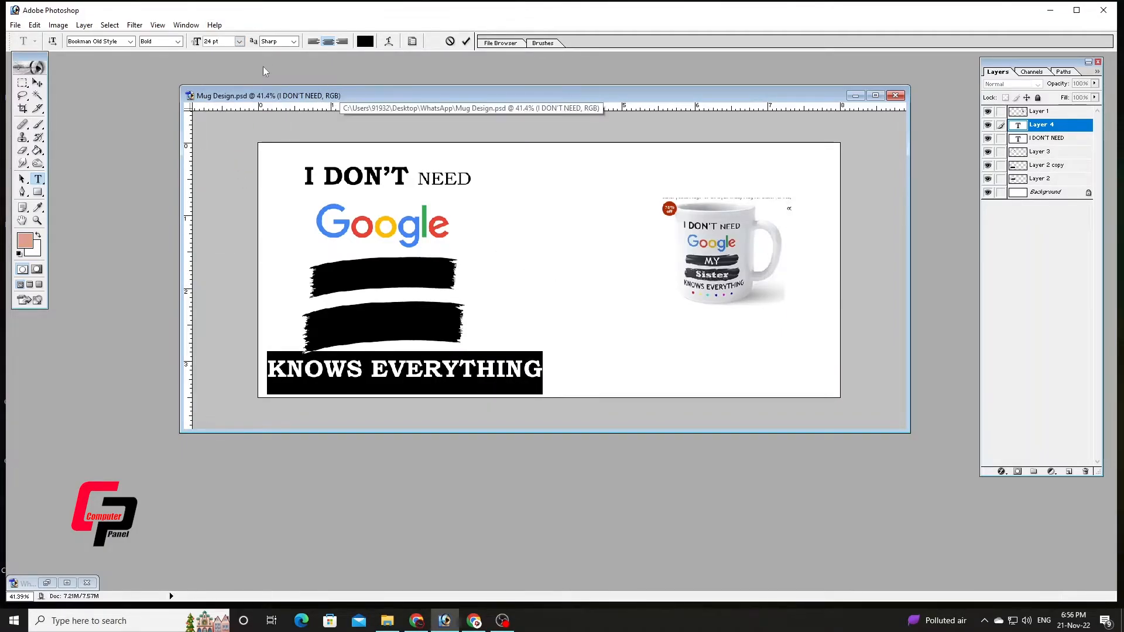
# Scale the "KNOWS EVERYTHING" text down to about 89% with Free Transform
pyautogui.click(37, 84)
pyautogui.hotkey('ctrl', 't')
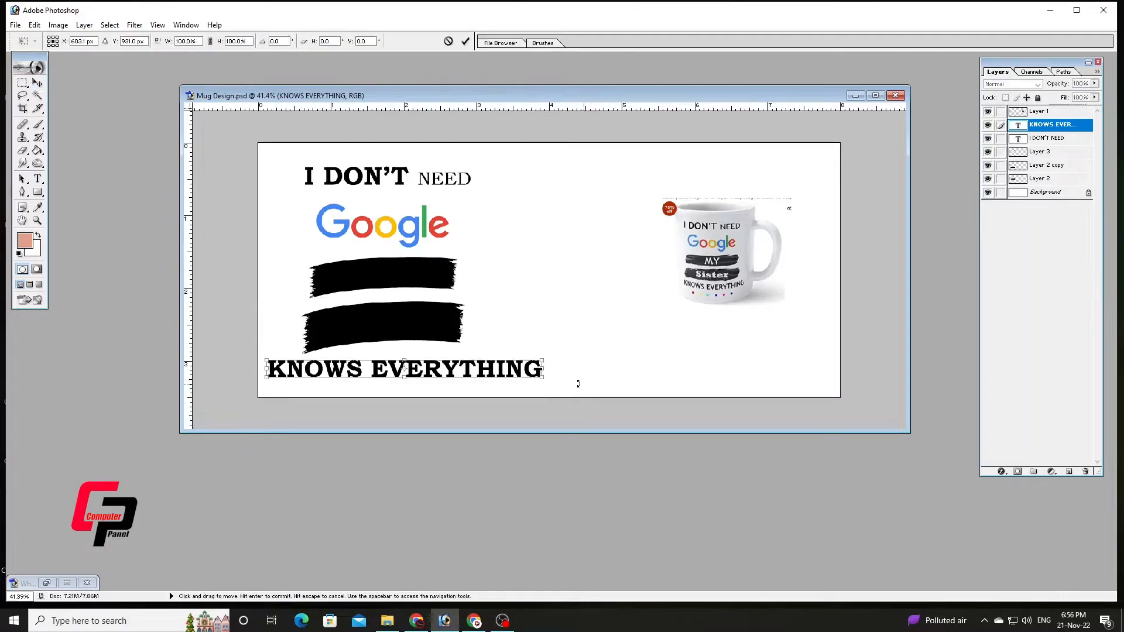
pyautogui.moveTo(542, 359); pyautogui.dragTo(514, 367)
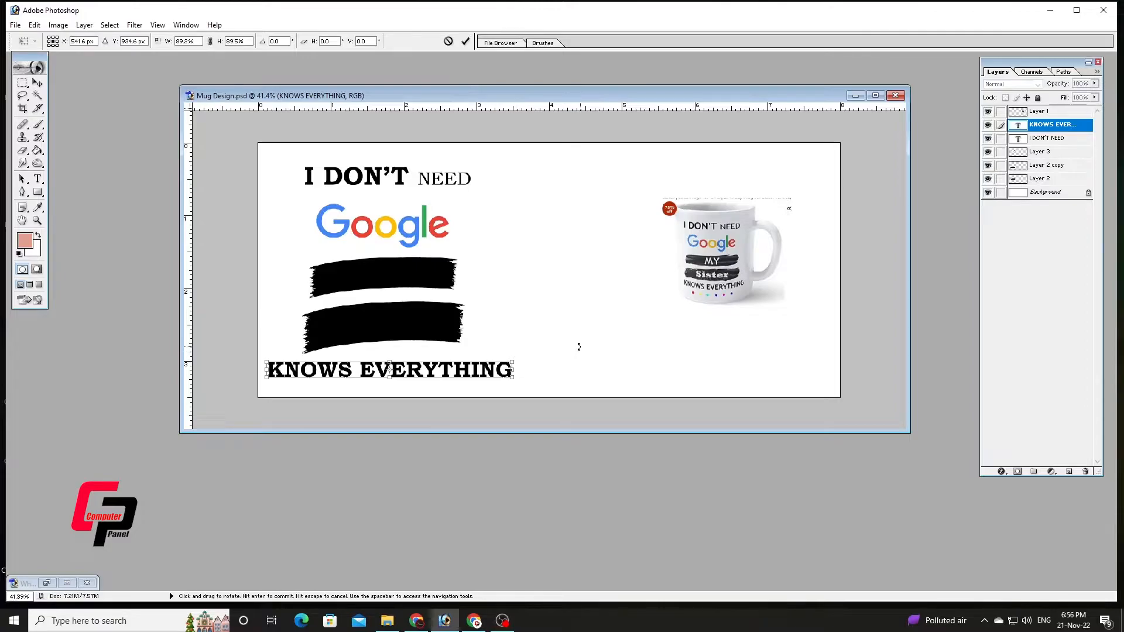
# Nudge the "KNOWS EVERYTHING" text to the right and slightly up, just beneath the lower brush stroke
pyautogui.press('Right')
pyautogui.press('Right')
pyautogui.press('Right')
pyautogui.press('Right')
pyautogui.press('Right')
pyautogui.press('Right')
pyautogui.press('Right')
pyautogui.press('Right')
pyautogui.press('Right')
pyautogui.press('Right')
pyautogui.press('Right')
pyautogui.press('Right')
pyautogui.press('Right')
pyautogui.press('Right')
pyautogui.press('Right')
pyautogui.press('Right')
pyautogui.press('Right')
pyautogui.press('Right')
pyautogui.press('Right')
pyautogui.press('Right')
pyautogui.press('Up')
pyautogui.press('Up')
pyautogui.press('Up')
pyautogui.press('Up')
pyautogui.press('Up')
pyautogui.press('Up')
pyautogui.press('Up')
pyautogui.press('Up')
pyautogui.press('Up')
pyautogui.press('Up')
pyautogui.press('Up')
pyautogui.press('Up')
pyautogui.press('Up')
pyautogui.press('Up')
pyautogui.press('Up')
pyautogui.press('Up')
pyautogui.press('Up')
pyautogui.press('Up')
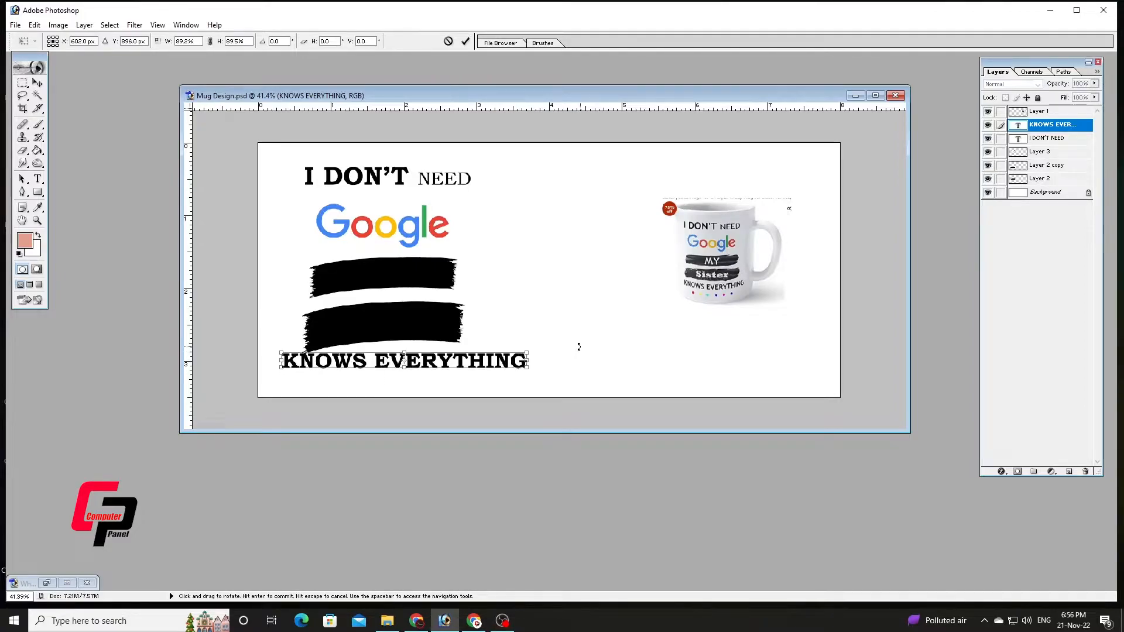
pyautogui.press('Right')
pyautogui.press('Right')
pyautogui.press('Right')
pyautogui.press('Down')
pyautogui.press('Down')
pyautogui.press('Down')
pyautogui.press('Down')
pyautogui.press('Down')
pyautogui.press('Down')
pyautogui.press('Down')
pyautogui.press('Down')
pyautogui.press('Down')
pyautogui.press('Down')
pyautogui.press('Down')
pyautogui.press('Down')
pyautogui.press('Down')
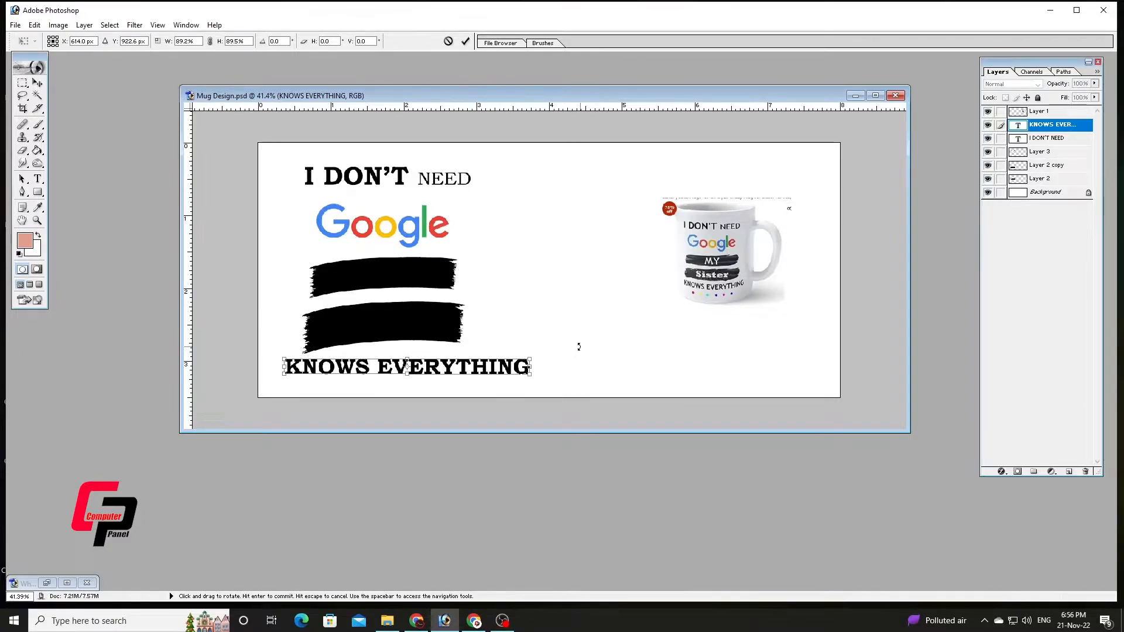
pyautogui.press('Return')
# Change the font of the whole "KNOWS EVERYTHING" text to Candara
pyautogui.press('t')
pyautogui.click(429, 364)
pyautogui.hotkey('ctrl', 'a')
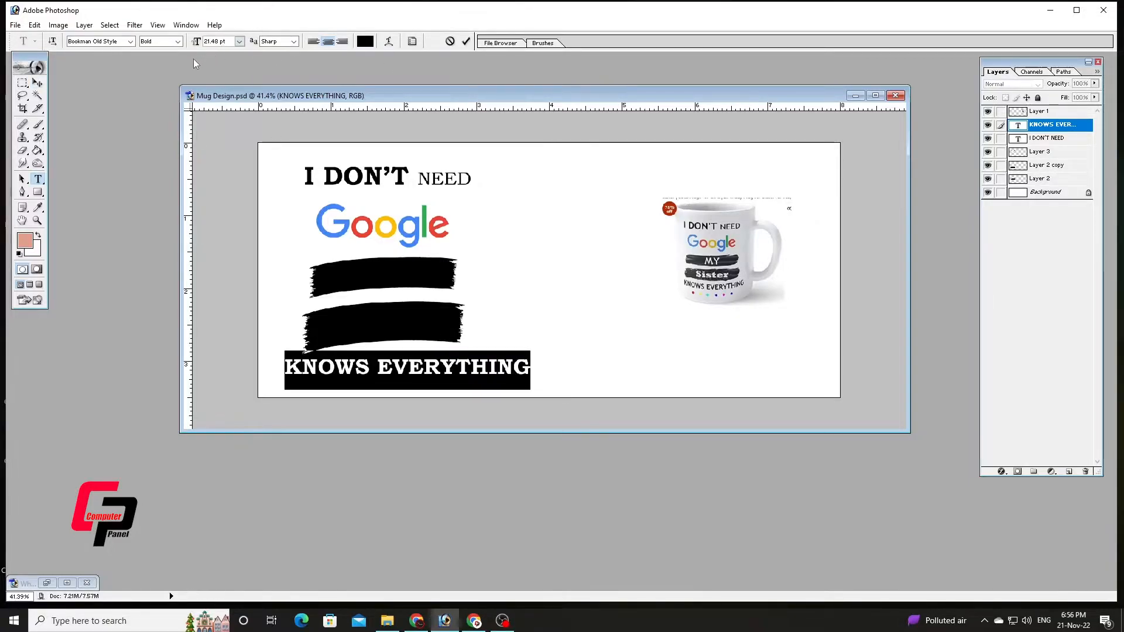
pyautogui.click(90, 42)
pyautogui.press('Down')
pyautogui.press('Down')
pyautogui.press('Down')
pyautogui.press('Down')
pyautogui.press('Down')
pyautogui.press('Down')
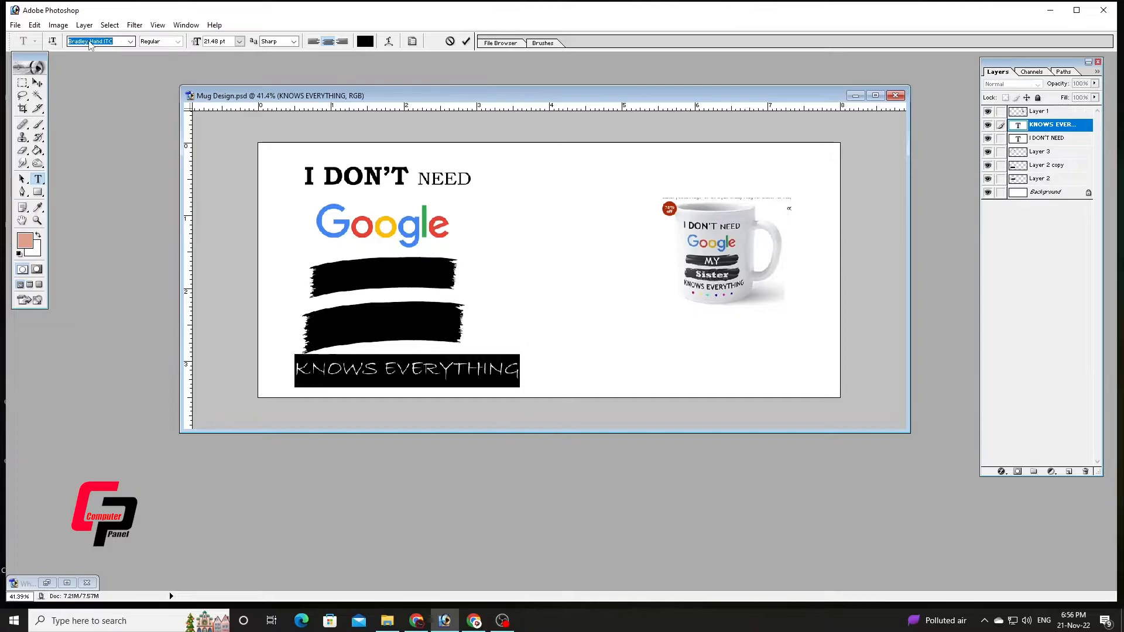
pyautogui.press('Down')
pyautogui.press('Down')
pyautogui.press('Up')
pyautogui.press('Down')
pyautogui.press('Down')
pyautogui.press('Down')
pyautogui.press('Down')
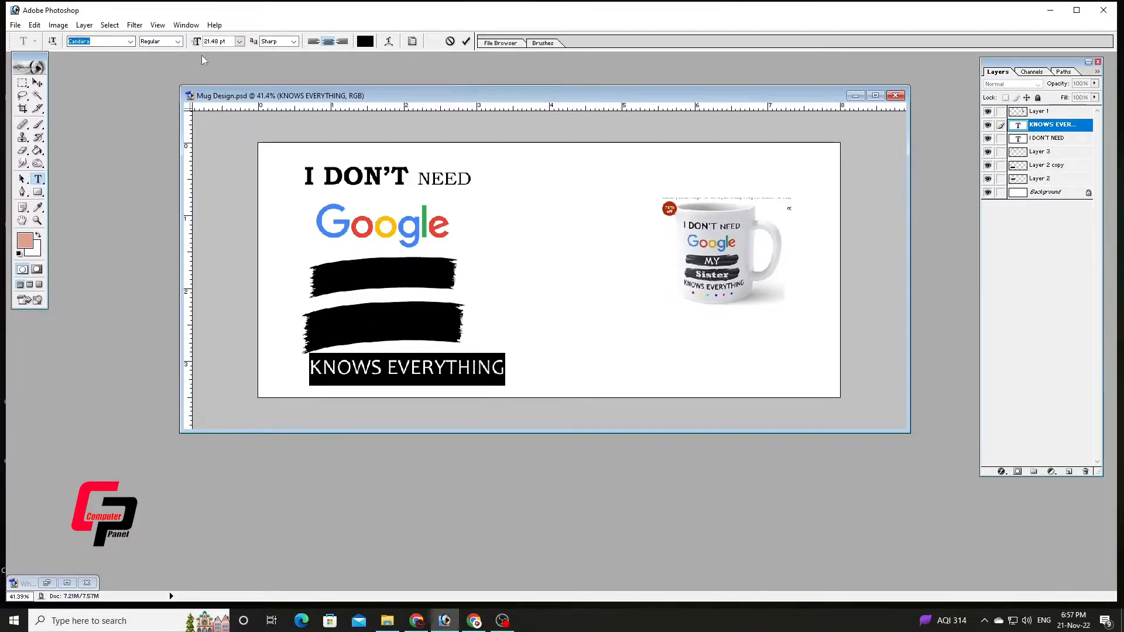
# Set the "KNOWS EVERYTHING" text to Bold and shift it left to centre it under the brush strokes
pyautogui.click(177, 41)
pyautogui.click(153, 74)
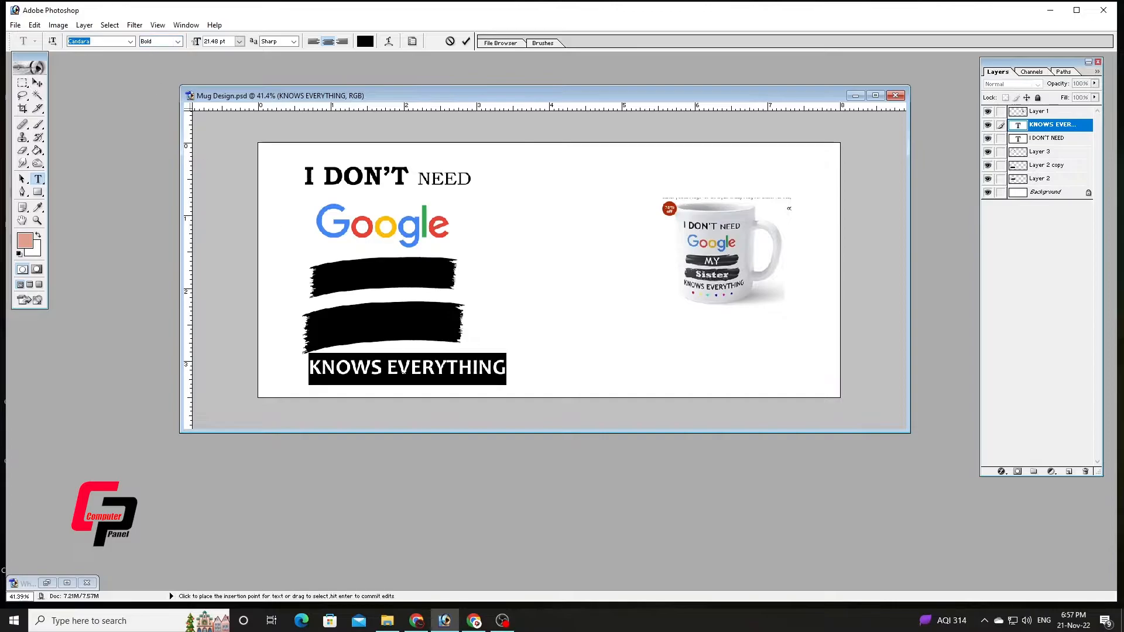
pyautogui.click(398, 369)
pyautogui.moveTo(508, 322); pyautogui.dragTo(482, 321)
pyautogui.hotkey('ctrl', 'Return')
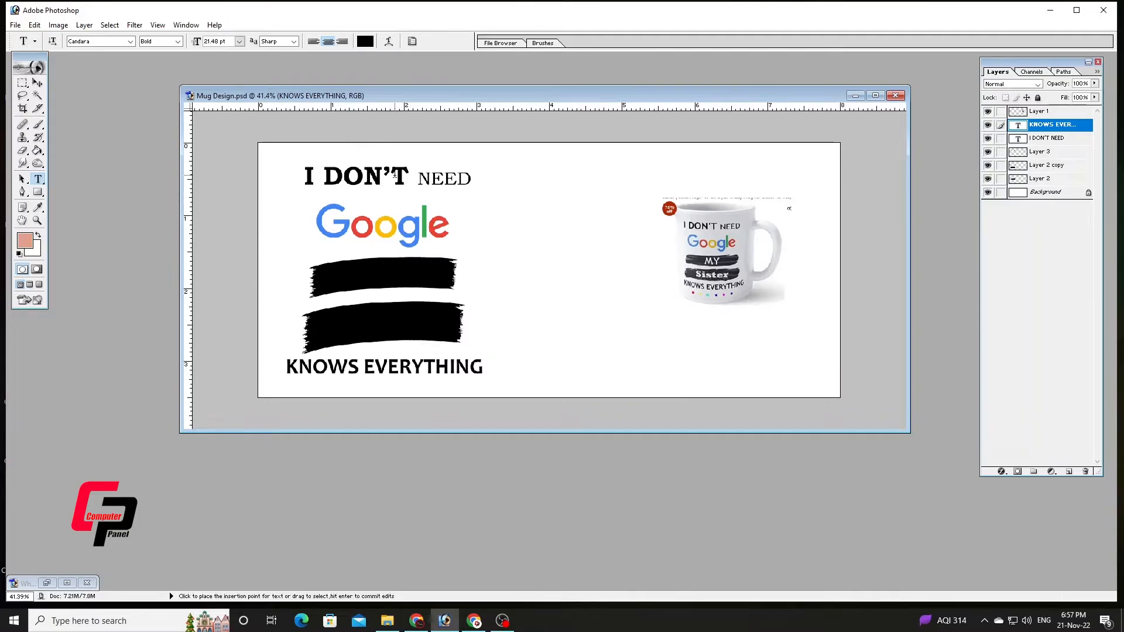
# Try the Candara font on the whole "I DON'T NEED" heading text
pyautogui.click(395, 174)
pyautogui.hotkey('ctrl', 'a')
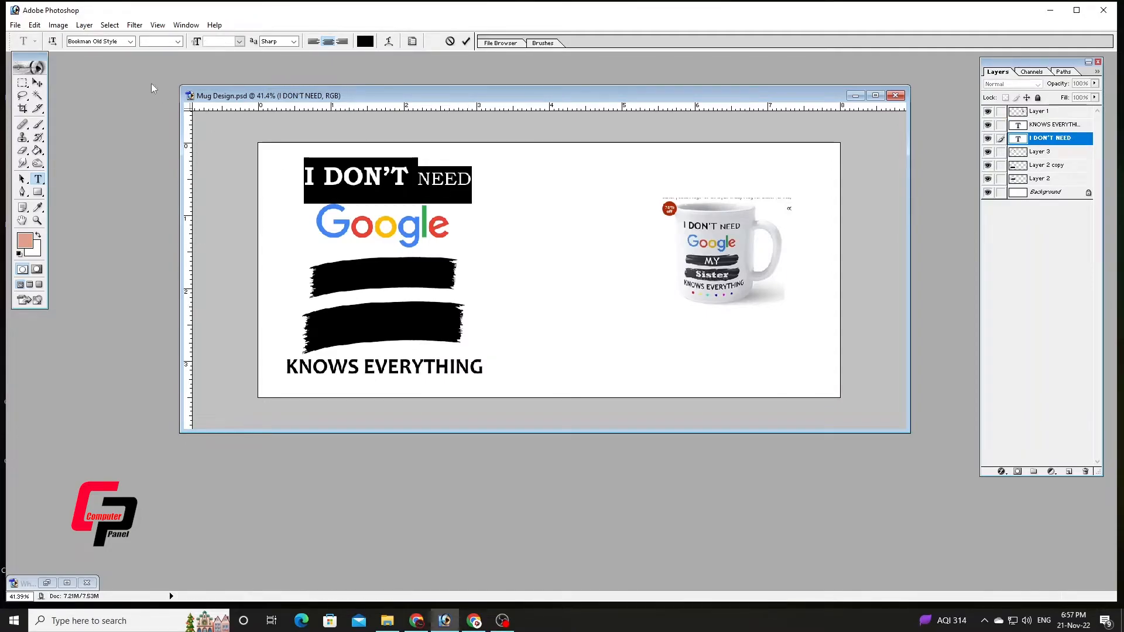
pyautogui.press('Down')
pyautogui.press('Down')
pyautogui.press('Down')
pyautogui.press('Down')
pyautogui.press('Down')
pyautogui.press('Down')
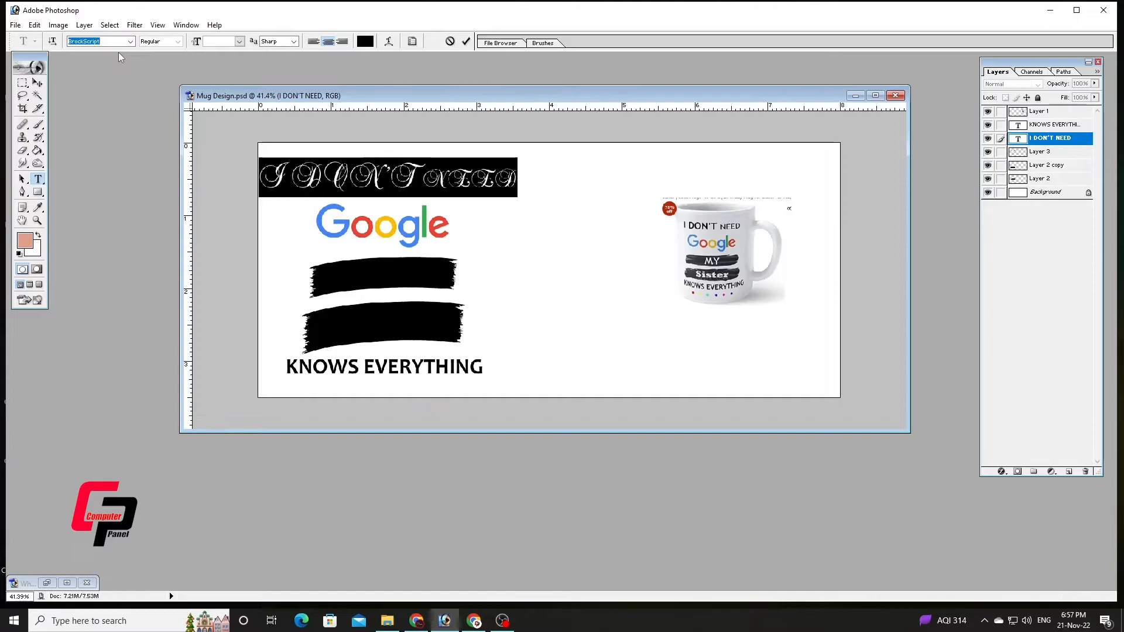
pyautogui.press('Down')
pyautogui.press('Down')
pyautogui.press('Down')
pyautogui.press('Down')
pyautogui.press('Down')
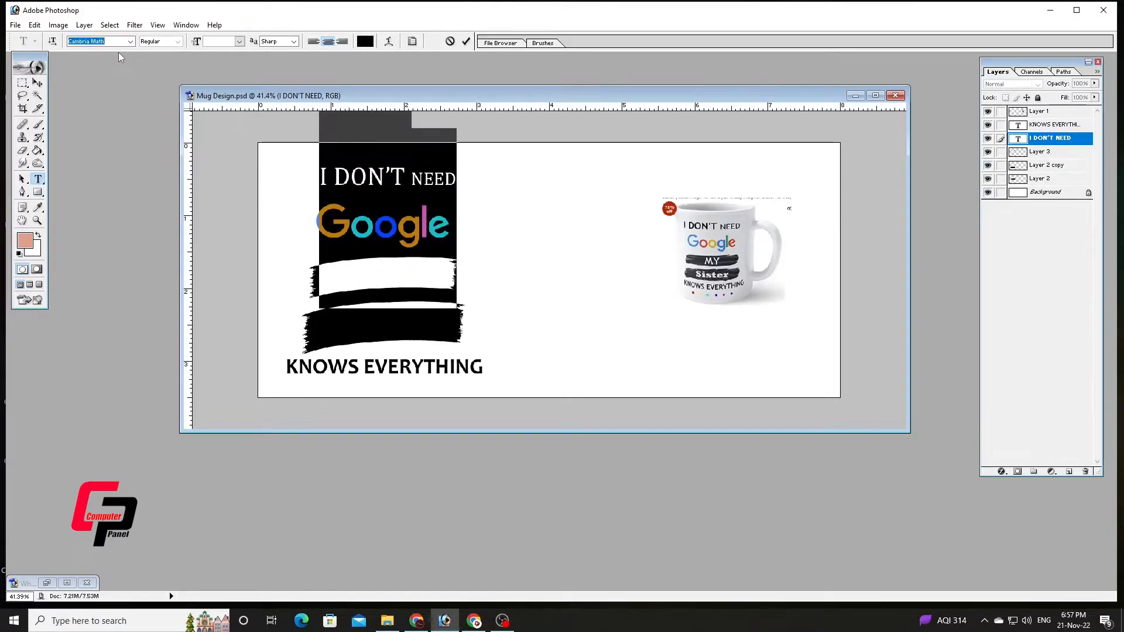
pyautogui.press('Up')
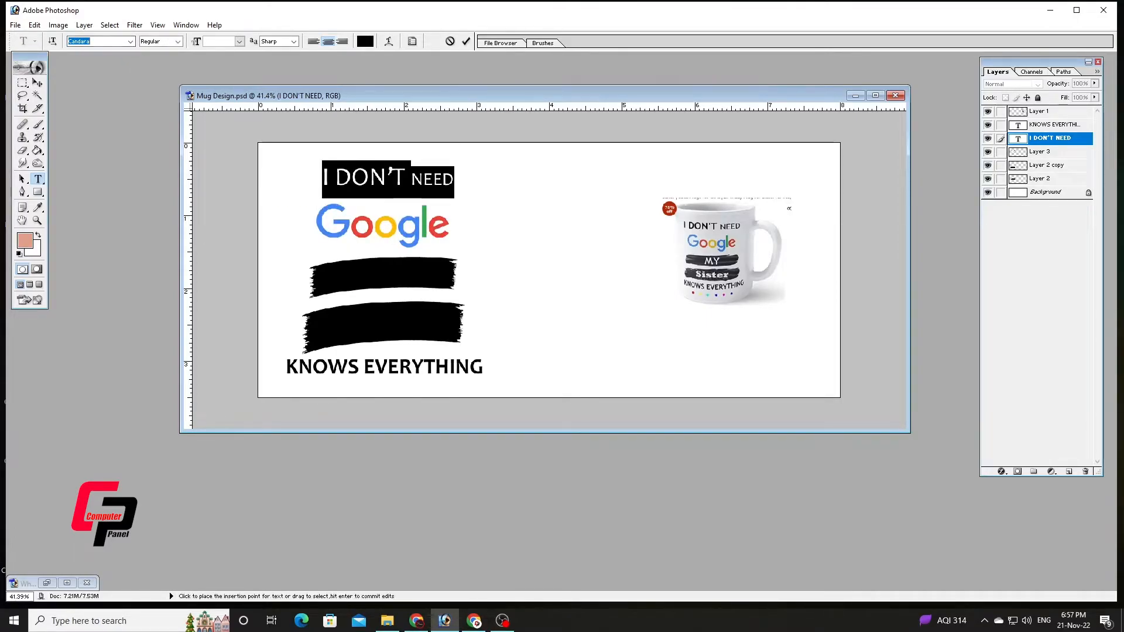
pyautogui.click(395, 177)
pyautogui.press('BackSpace')
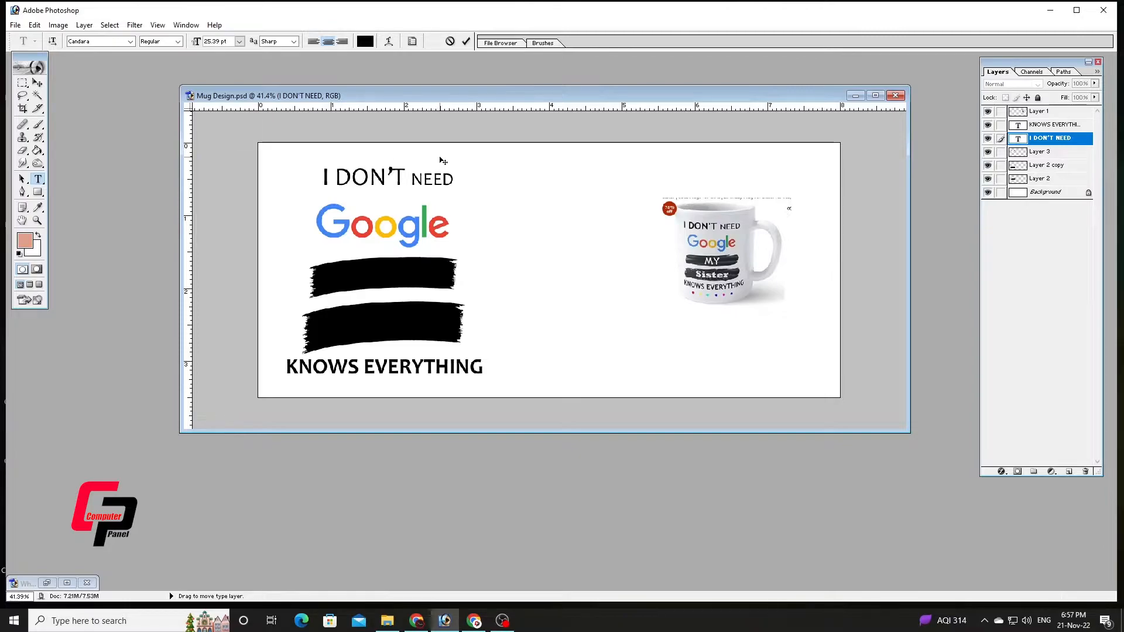
# Change the font of the whole "I DON'T NEED" heading text to Century Gothic
pyautogui.hotkey('ctrl', 'a')
pyautogui.press('Down')
pyautogui.press('Down')
pyautogui.press('Down')
pyautogui.press('Down')
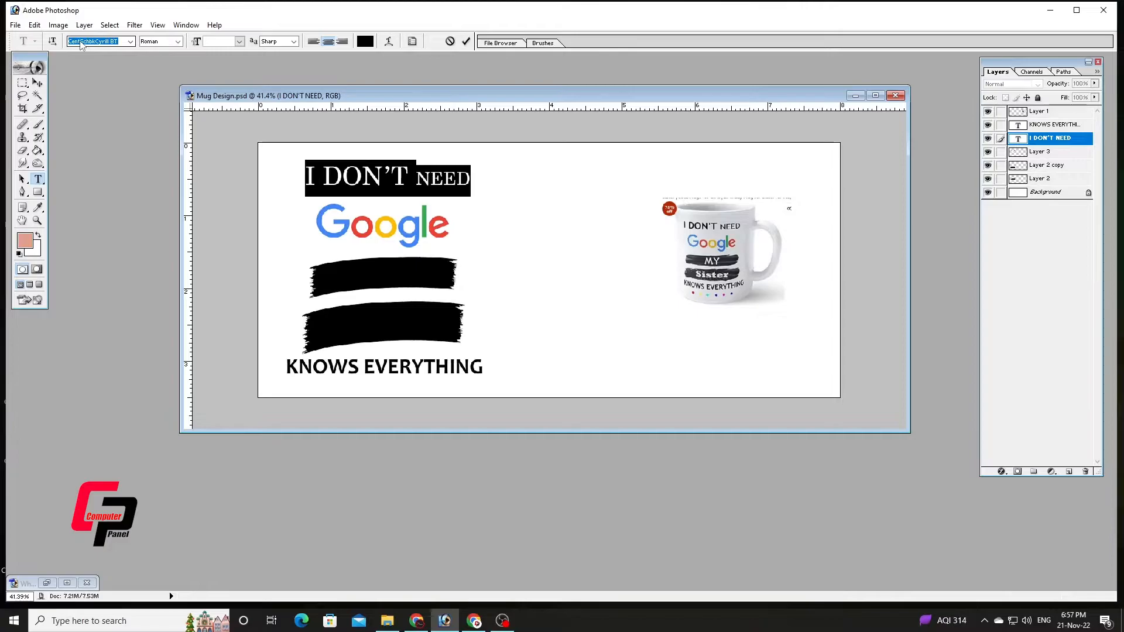
pyautogui.press('Down')
pyautogui.press('Down')
pyautogui.press('Down')
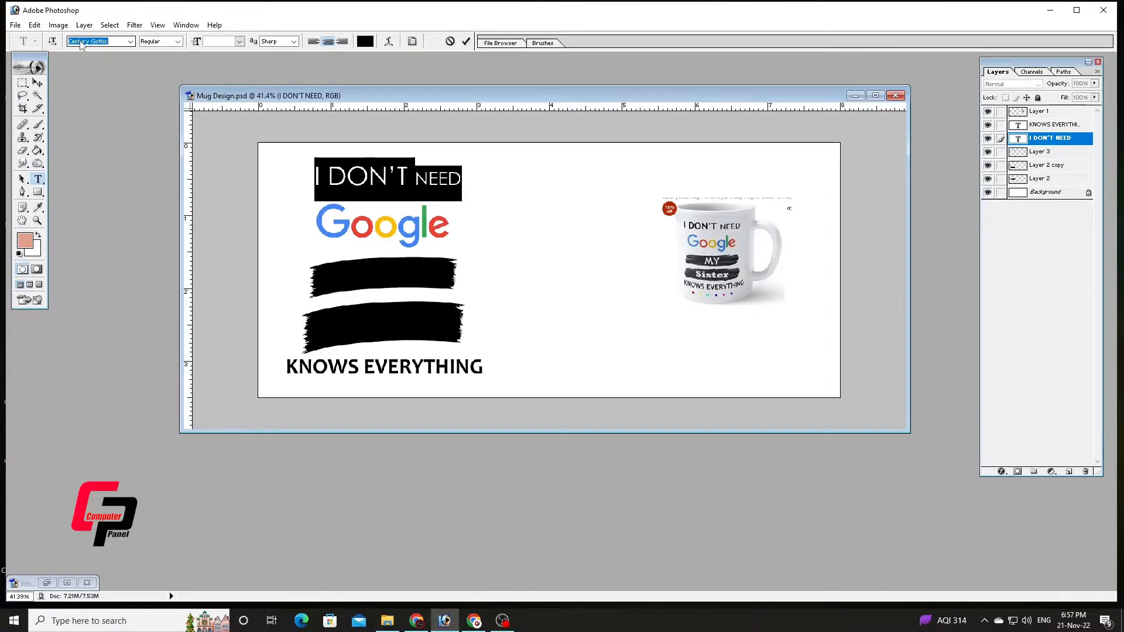
pyautogui.click(413, 168)
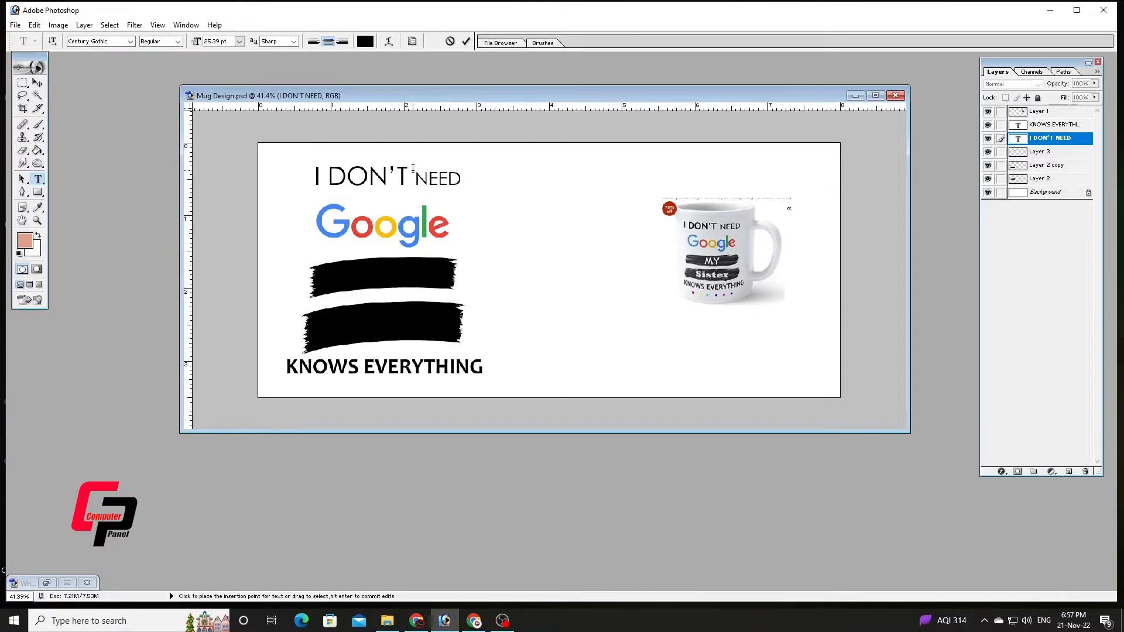
# Set the words "I DON'T" in the Century Gothic heading to Bold, leaving "NEED" in regular weight
pyautogui.moveTo(408, 179); pyautogui.dragTo(330, 179)
pyautogui.click(178, 41)
pyautogui.click(164, 66)
pyautogui.click(387, 179)
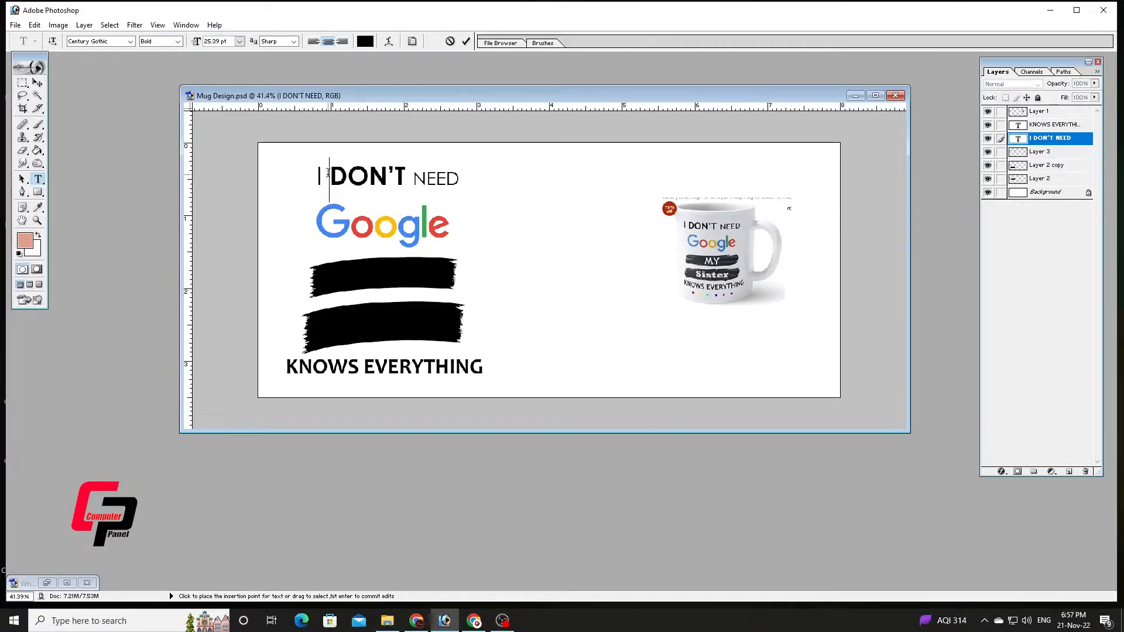
pyautogui.moveTo(328, 173); pyautogui.dragTo(315, 176)
pyautogui.click(178, 41)
pyautogui.click(164, 66)
pyautogui.click(393, 178)
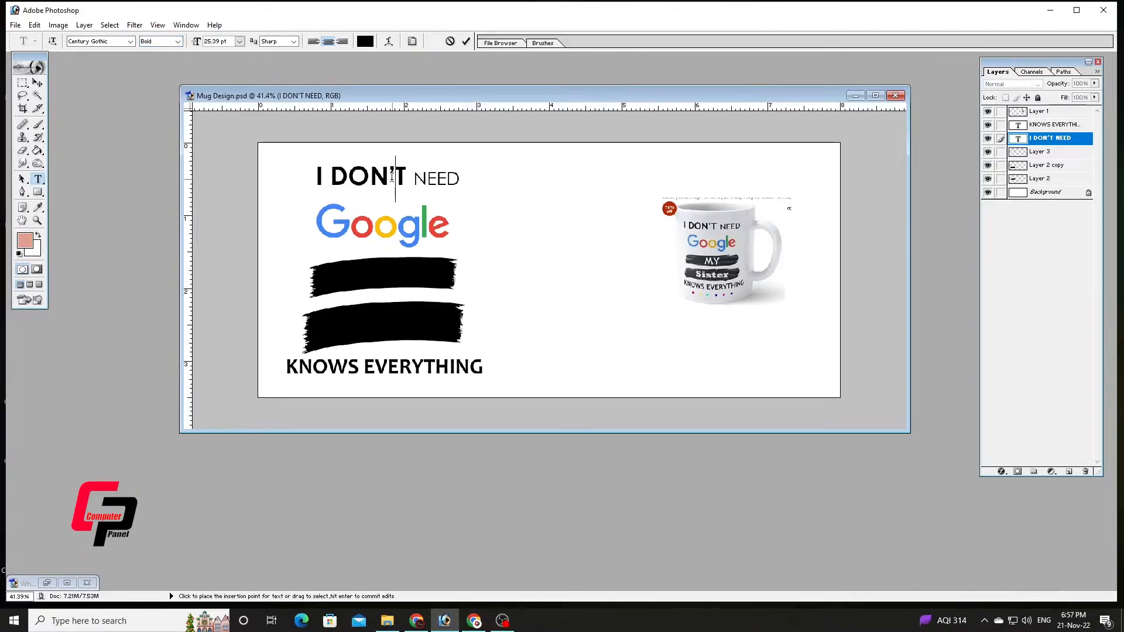
pyautogui.hotkey('ctrl', 'Return')
# Enlarge the "I DON'T NEED" heading to about 122% width and 125% height, keeping it centred above the Google logo
pyautogui.press('v')
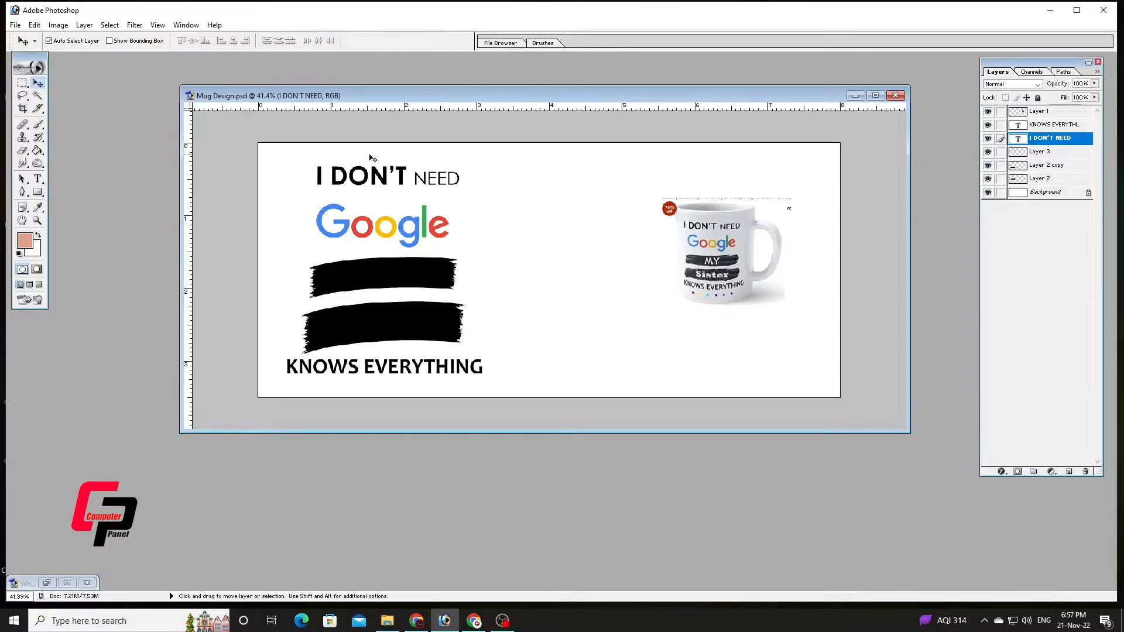
pyautogui.hotkey('ctrl', 't')
pyautogui.moveTo(461, 188); pyautogui.dragTo(421, 173)
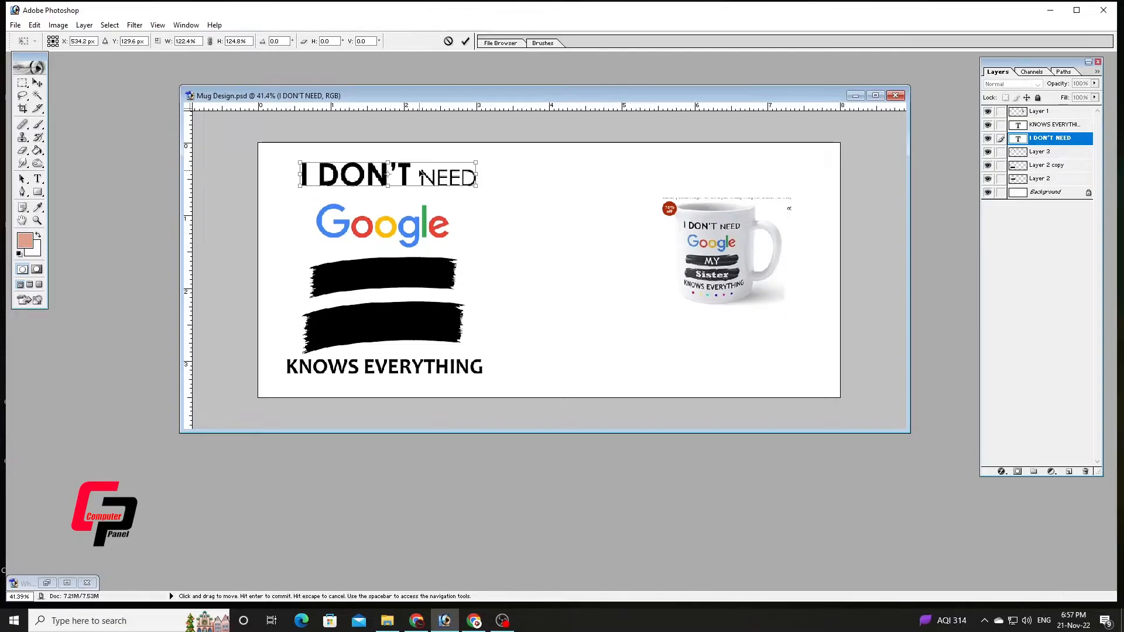
pyautogui.press('Return')
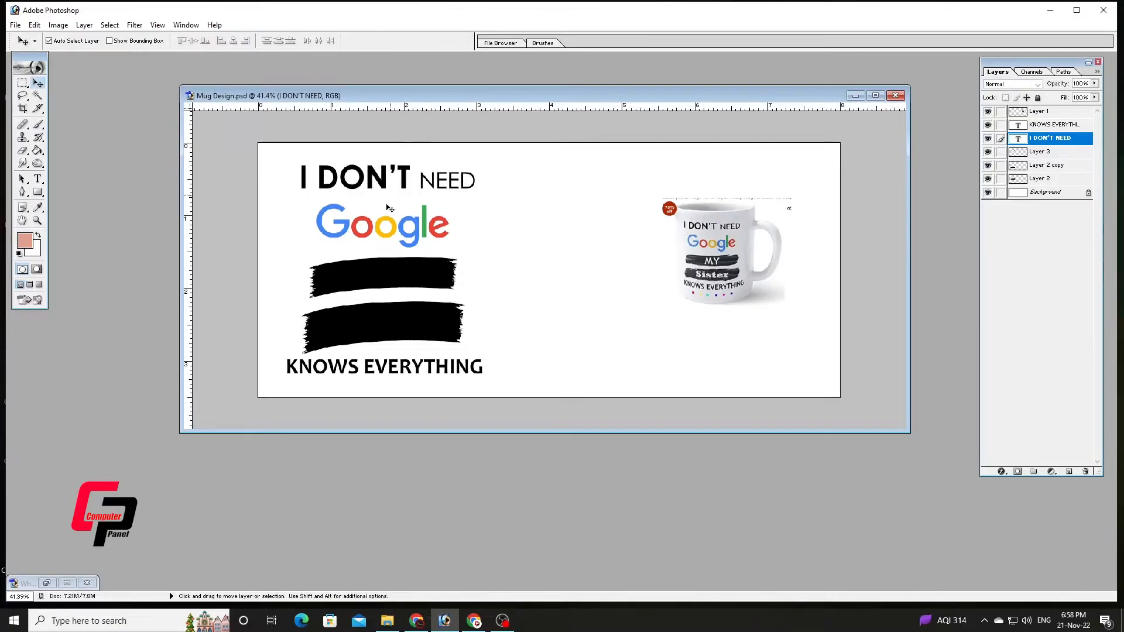
# Move the Google logo slightly up toward the heading and enlarge it a little around its centre
pyautogui.moveTo(374, 230); pyautogui.dragTo(370, 225)
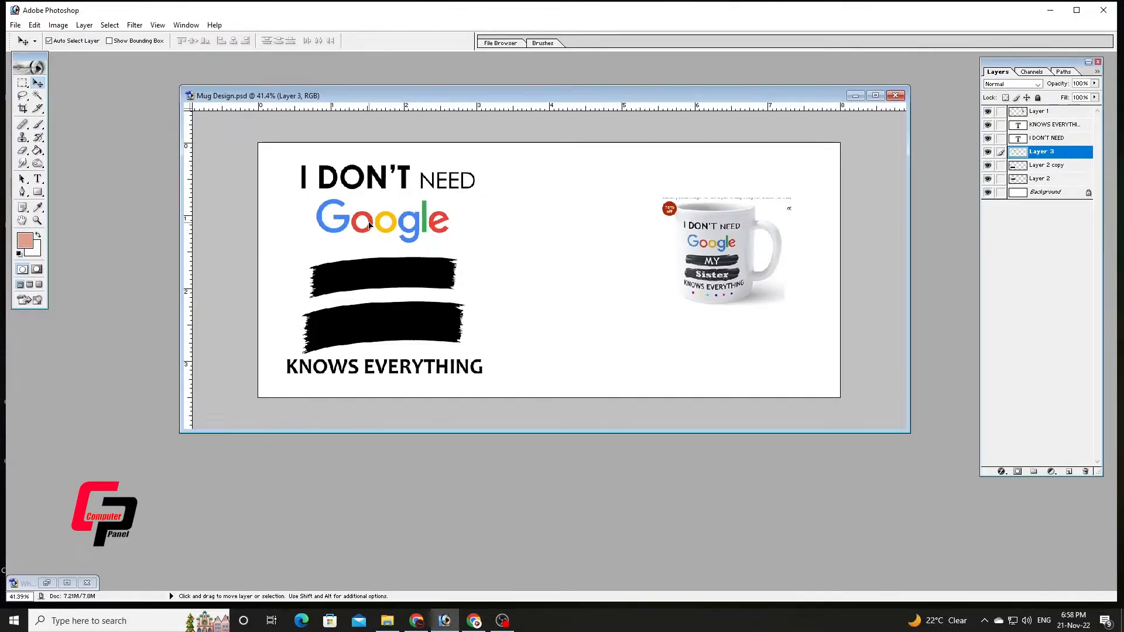
pyautogui.hotkey('ctrl', 't')
pyautogui.moveTo(454, 246); pyautogui.dragTo(430, 223)
pyautogui.press('Return')
# Move both black brush strokes slightly up, closer to the Google logo
pyautogui.moveTo(391, 272); pyautogui.dragTo(393, 267)
pyautogui.moveTo(388, 315)
pyautogui.mouseDown()
pyautogui.moveTo(378, 321)
pyautogui.moveTo(390, 308)
pyautogui.mouseUp()
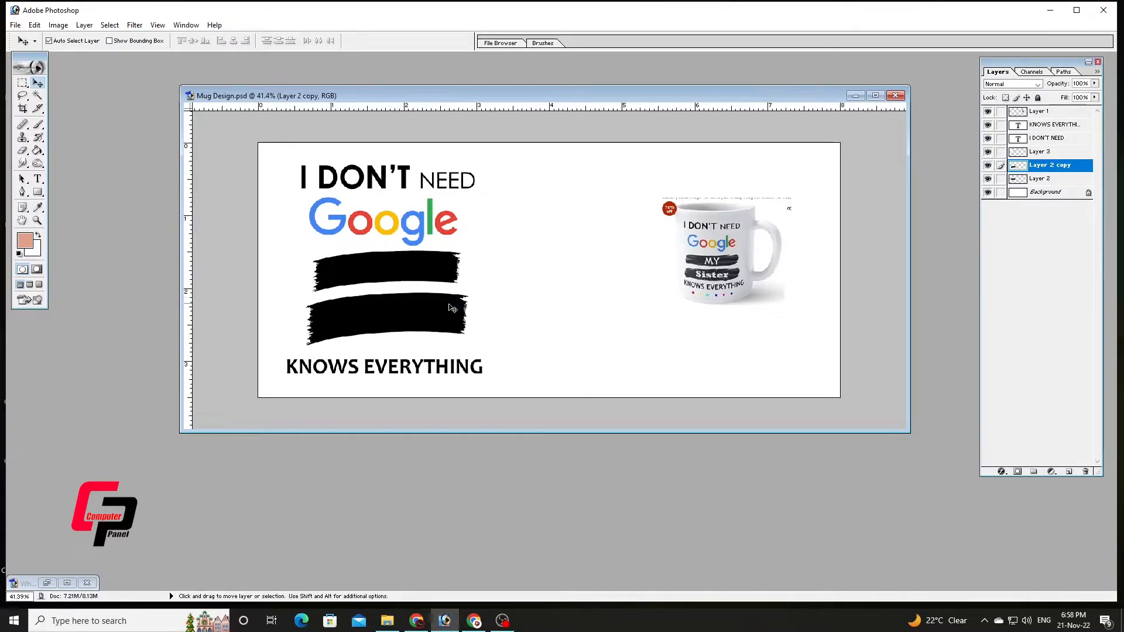
# Add the text "MY" in white and centre it on the upper black brush stroke
pyautogui.click(38, 178)
pyautogui.click(447, 287)
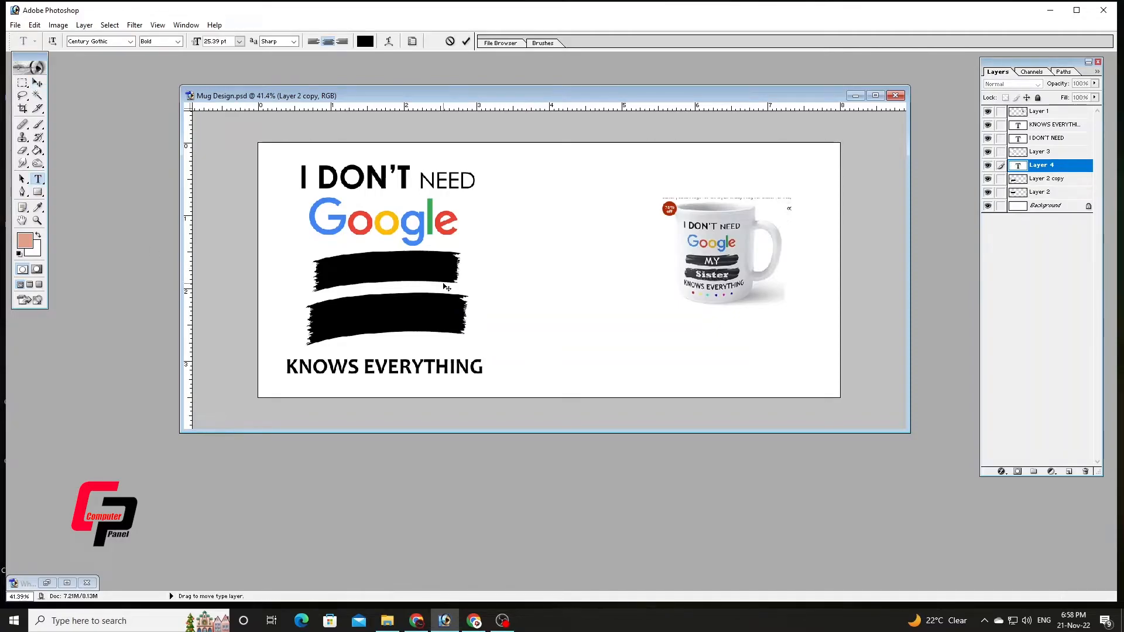
pyautogui.hotkey('ctrl', 'a')
pyautogui.click(365, 41)
pyautogui.click(553, 454)
pyautogui.click(804, 446)
pyautogui.moveTo(417, 273); pyautogui.dragTo(448, 279)
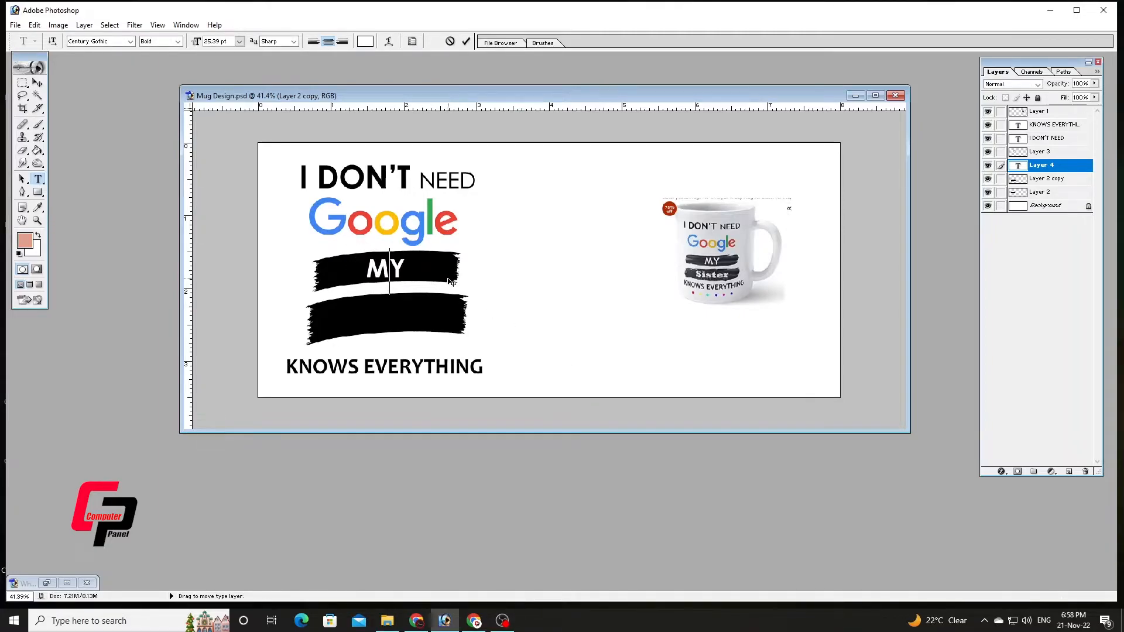
pyautogui.hotkey('ctrl', 'Return')
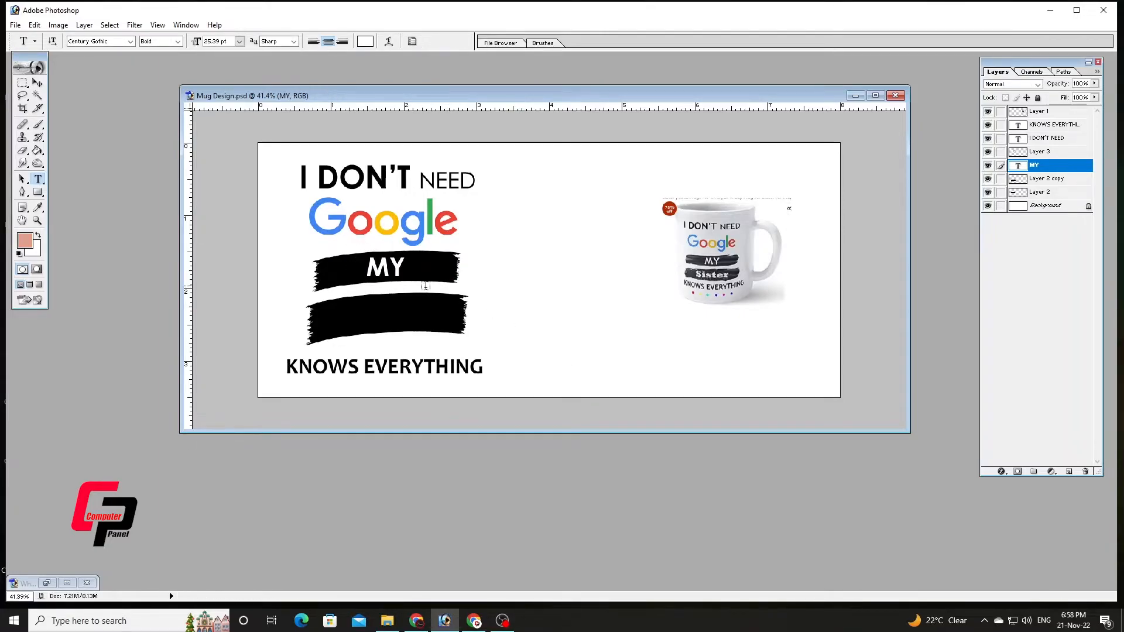
# Add the white text "Sister" and place it on the lower black brush stroke
pyautogui.click(436, 337)
pyautogui.write('Sister')
pyautogui.moveTo(432, 325); pyautogui.dragTo(458, 315)
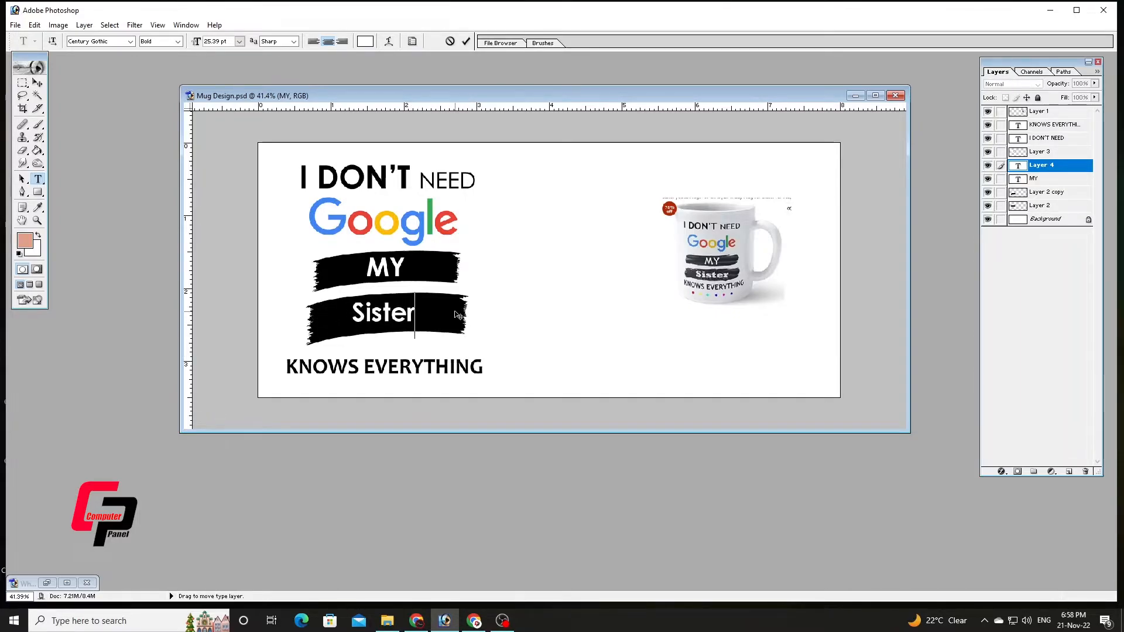
# Set the "Sister" text to 30 pt and adjust its position to centre it on the lower brush stroke
pyautogui.hotkey('ctrl', 'a')
pyautogui.click(239, 41)
pyautogui.click(252, 186)
pyautogui.click(375, 319)
pyautogui.moveTo(510, 318); pyautogui.dragTo(507, 316)
pyautogui.hotkey('ctrl', 'Return')
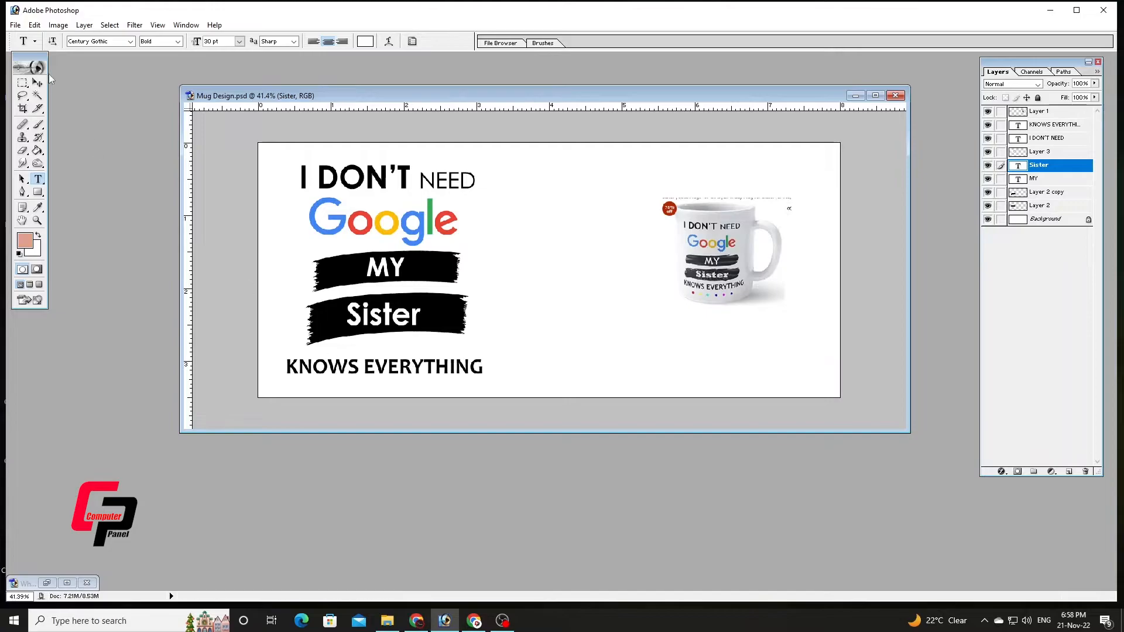
# Make a large circular selection in the blank area between the text and the mug picture and fill it with orange-red FF3E00
pyautogui.doubleClick(829, 98)
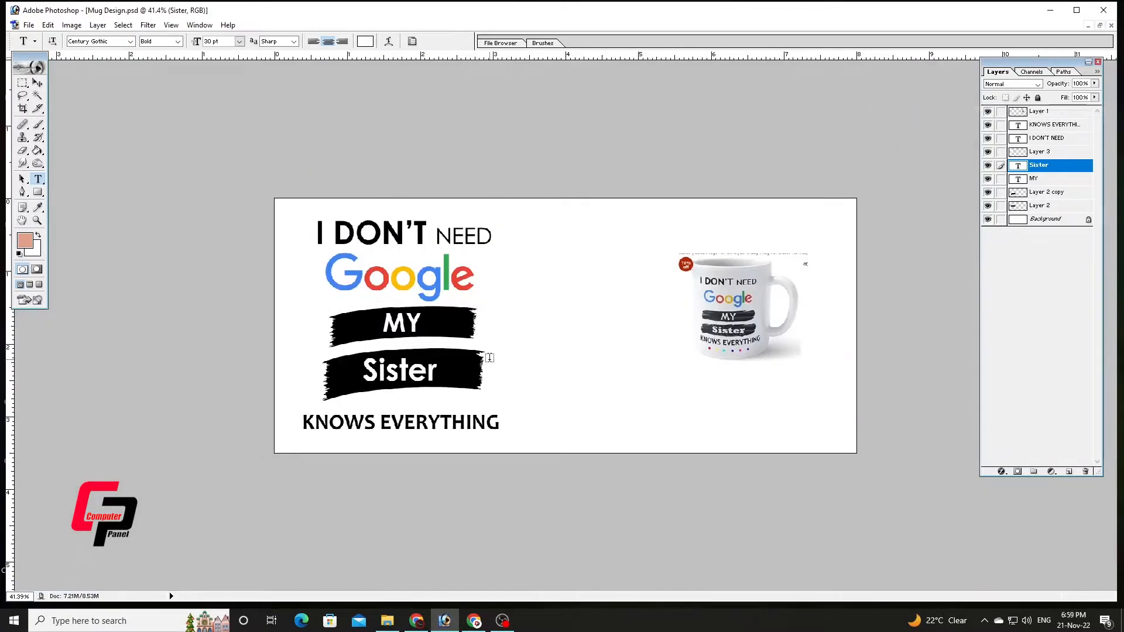
pyautogui.press('v')
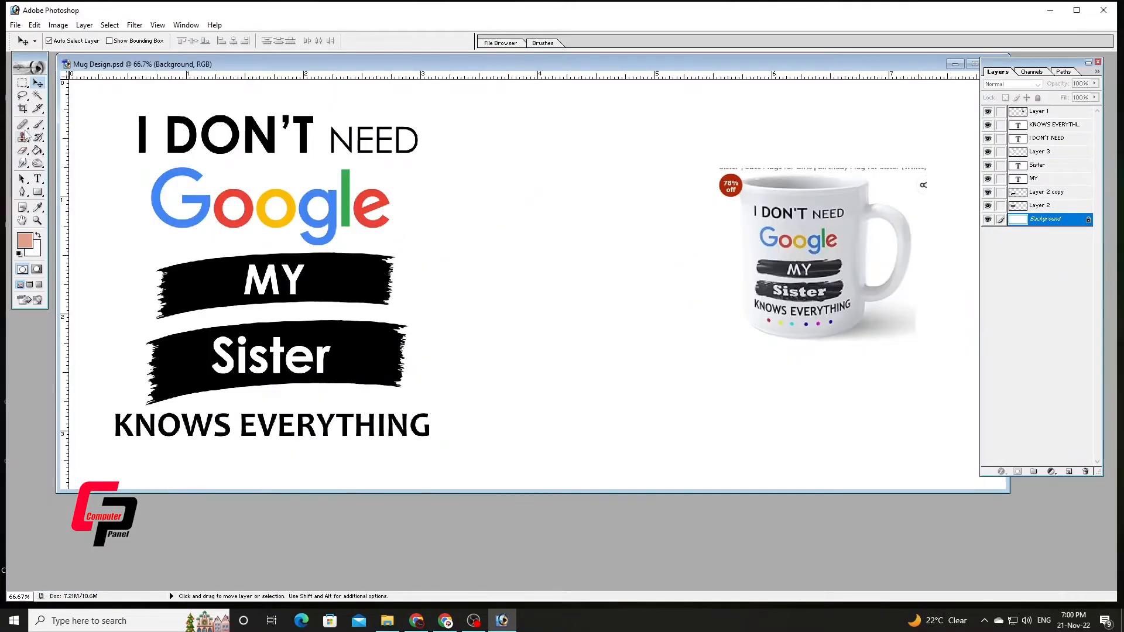
pyautogui.moveTo(22, 85); pyautogui.dragTo(88, 90)
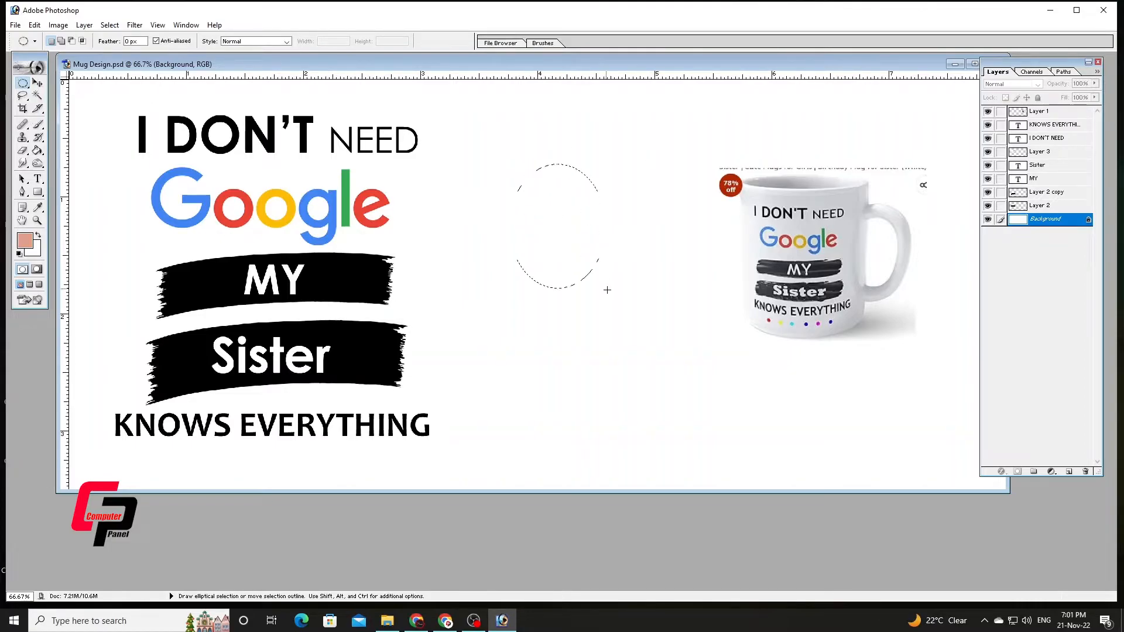
pyautogui.moveTo(650, 297); pyautogui.dragTo(650, 303)
pyautogui.click(38, 152)
pyautogui.click(24, 241)
pyautogui.click(698, 455)
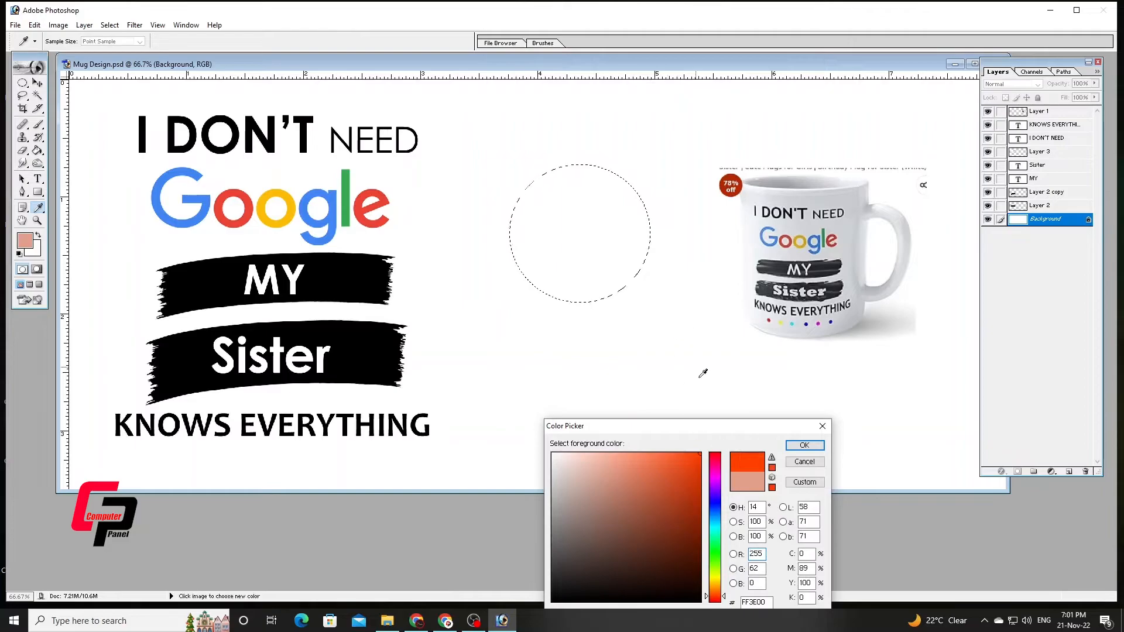
pyautogui.click(803, 446)
pyautogui.click(580, 230)
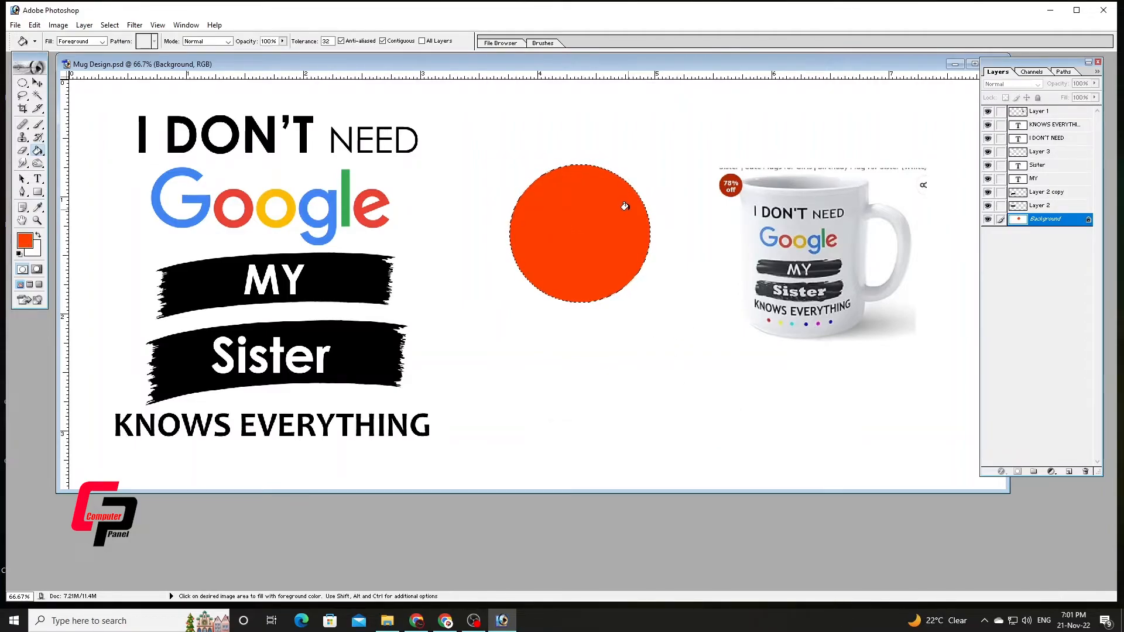
# Copy the orange-red circle onto its own layer and delete the original circle from the background
pyautogui.hotkey('ctrl', 'j')
pyautogui.press('v')
pyautogui.moveTo(580, 230); pyautogui.dragTo(641, 365)
pyautogui.click(579, 230)
pyautogui.moveTo(22, 83); pyautogui.dragTo(59, 85)
pyautogui.moveTo(489, 148)
pyautogui.mouseDown()
pyautogui.moveTo(667, 306)
pyautogui.moveTo(530, 257)
pyautogui.moveTo(546, 258)
pyautogui.mouseUp()
pyautogui.press('Delete')
pyautogui.press('v')
pyautogui.click(638, 365)
# Scale the circle down to about 20% and place it below the start of "KNOWS EVERYTHING"
pyautogui.hotkey('ctrl', 't')
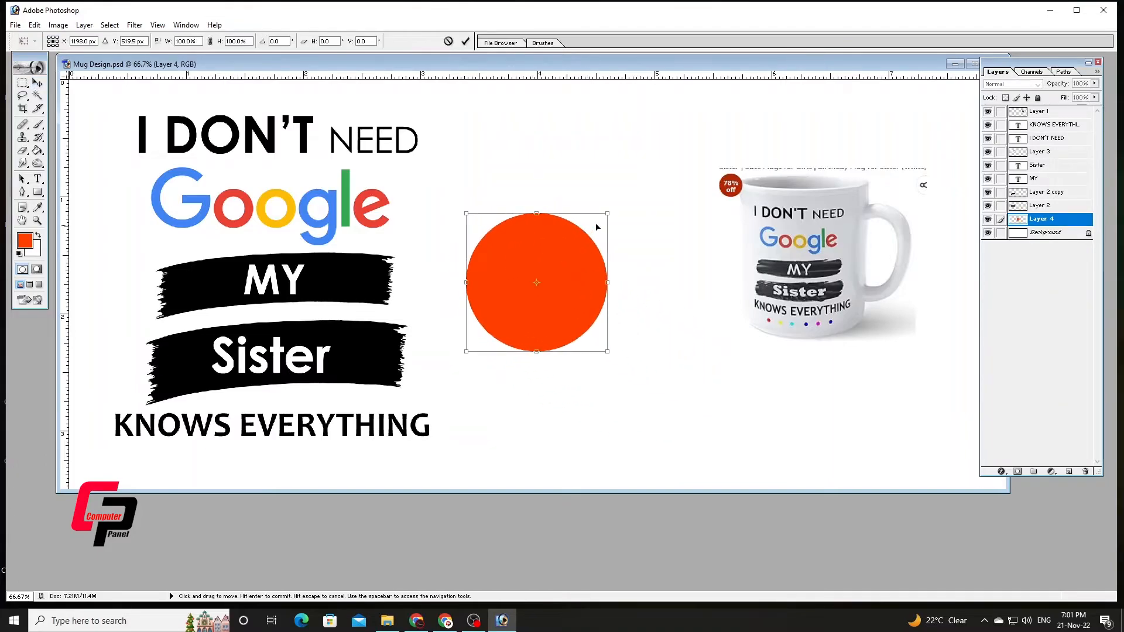
pyautogui.moveTo(607, 213); pyautogui.dragTo(494, 321)
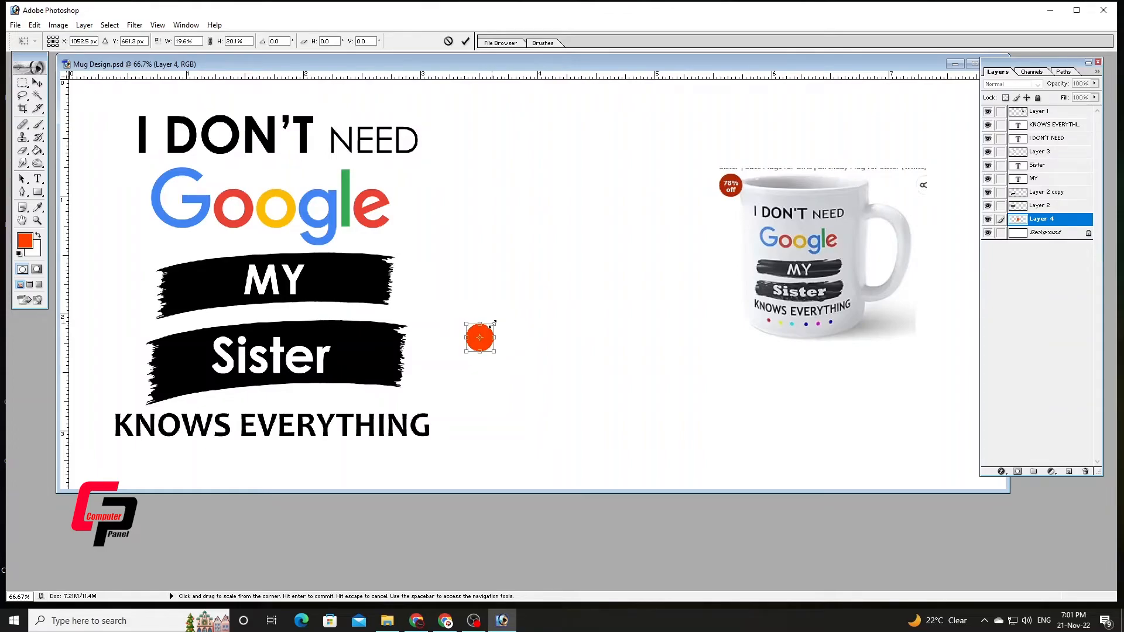
pyautogui.press('Return')
pyautogui.moveTo(482, 340); pyautogui.dragTo(125, 462)
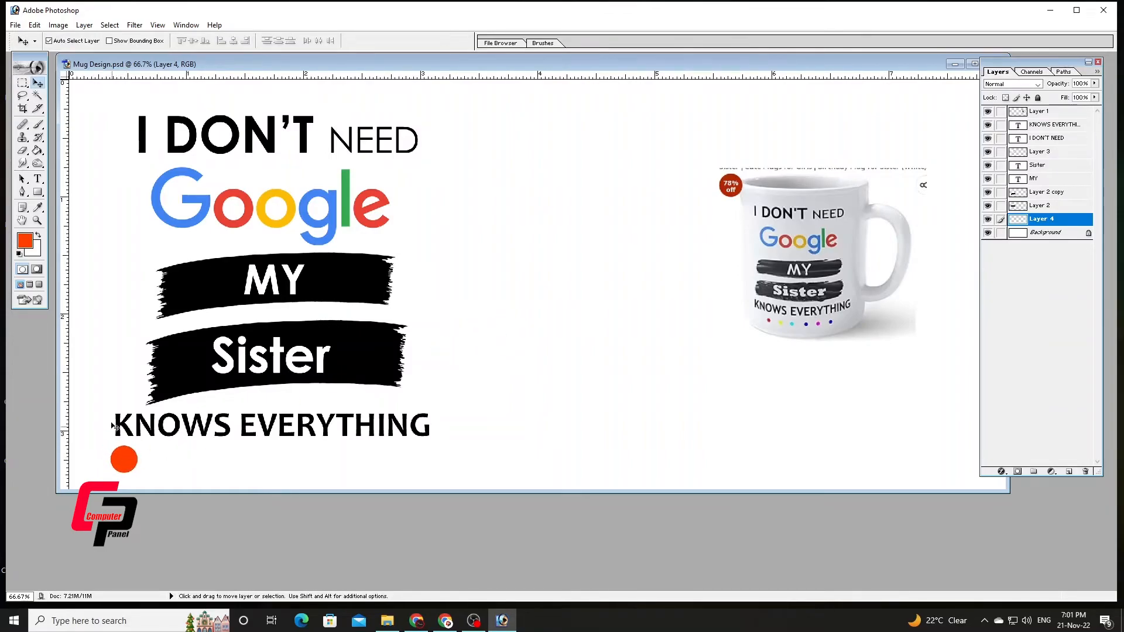
# Recolour the small circle with the darker red C63000
pyautogui.click(38, 149)
pyautogui.click(25, 241)
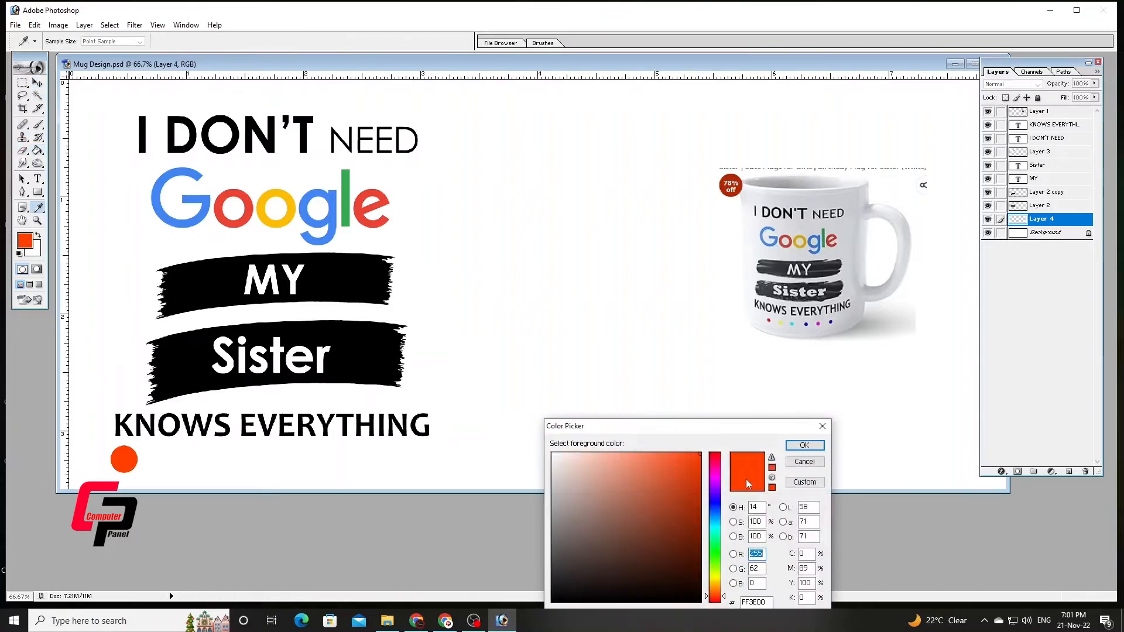
pyautogui.click(701, 486)
pyautogui.click(804, 446)
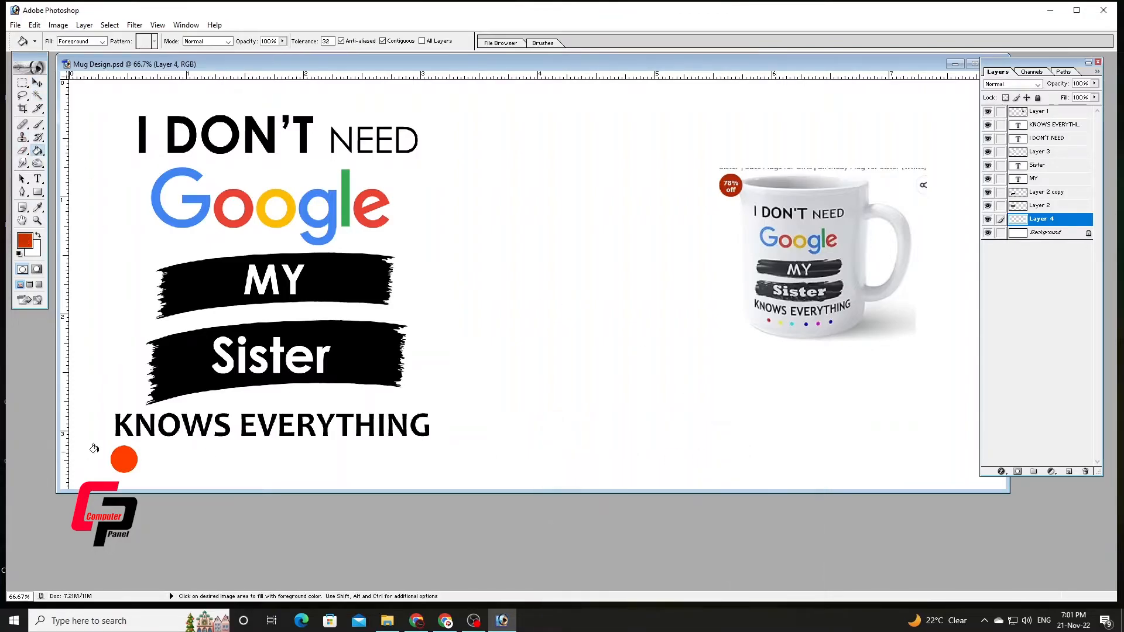
pyautogui.click(123, 448)
pyautogui.click(36, 84)
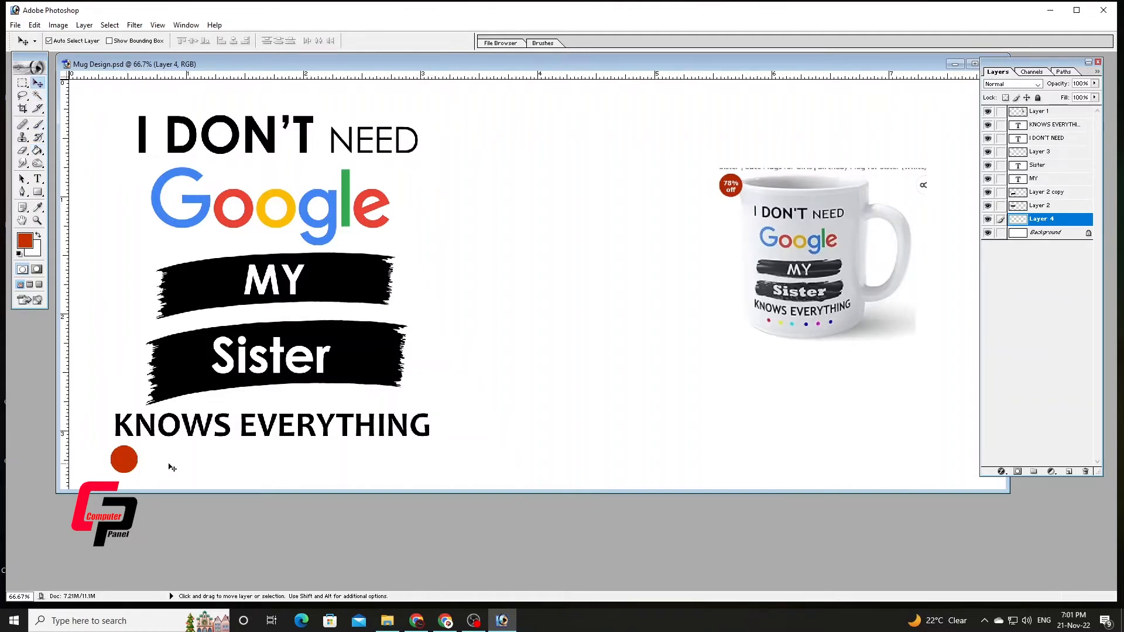
# Shrink the dark red dot to about 83% width and 85% height and align it under the "K" of "KNOWS"
pyautogui.hotkey('ctrl', 't')
pyautogui.moveTo(137, 446); pyautogui.dragTo(133, 449)
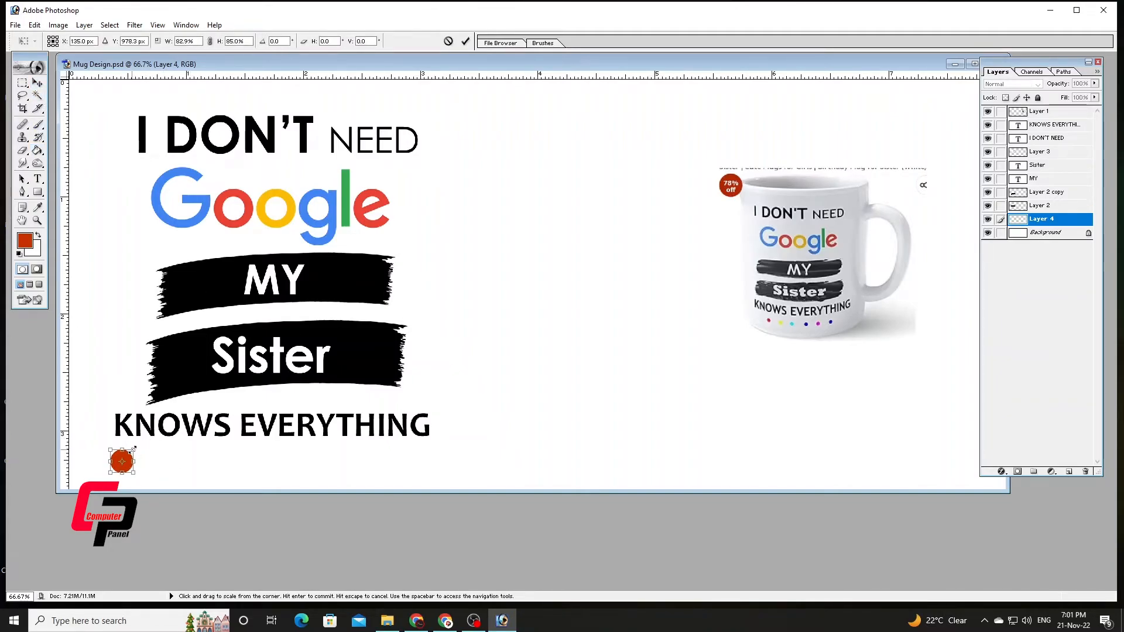
pyautogui.press('Right')
pyautogui.press('Right')
pyautogui.press('Right')
pyautogui.press('Right')
pyautogui.press('Right')
pyautogui.press('Right')
pyautogui.press('Up')
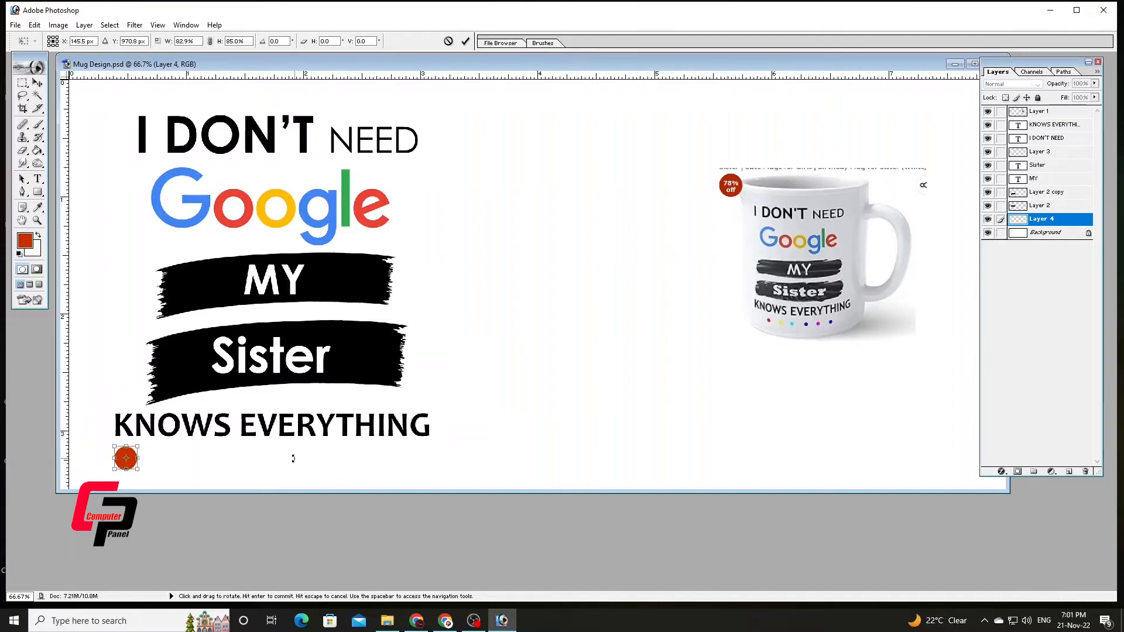
pyautogui.press('Return')
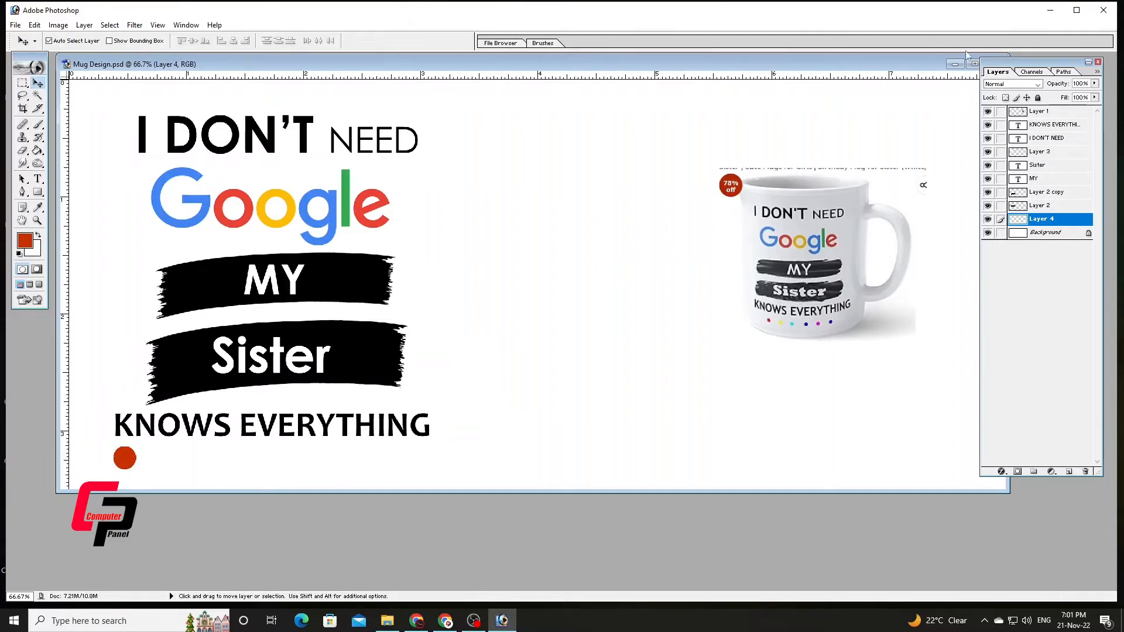
# Maximize the document window and shift the mug reference picture up and to the left on the canvas
pyautogui.click(975, 63)
pyautogui.click(796, 268)
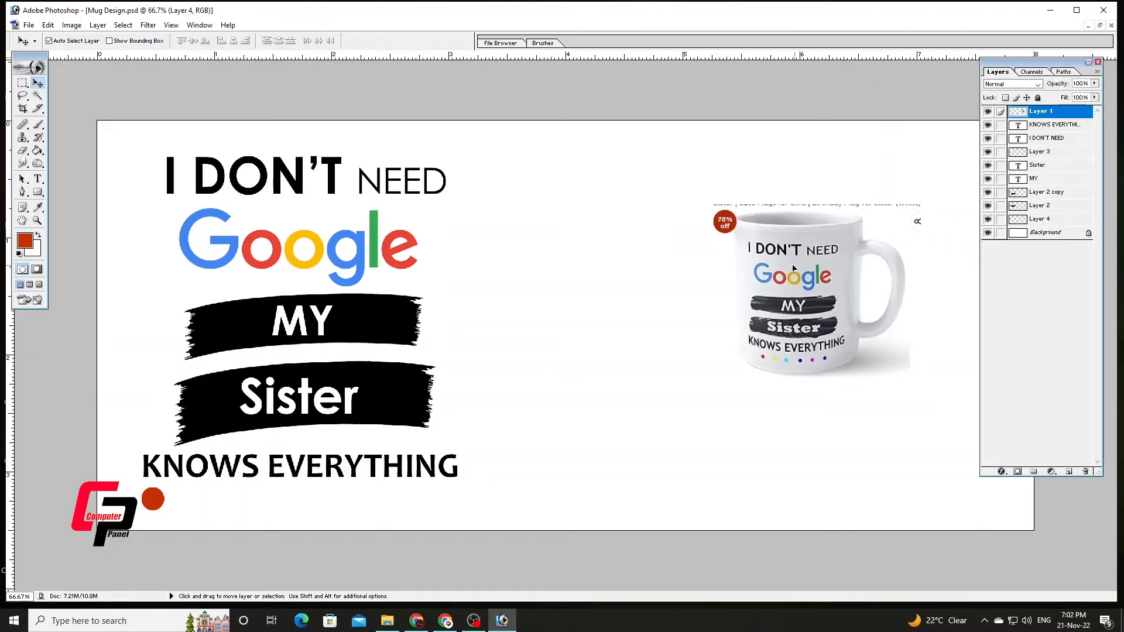
pyautogui.moveTo(797, 268); pyautogui.dragTo(726, 234)
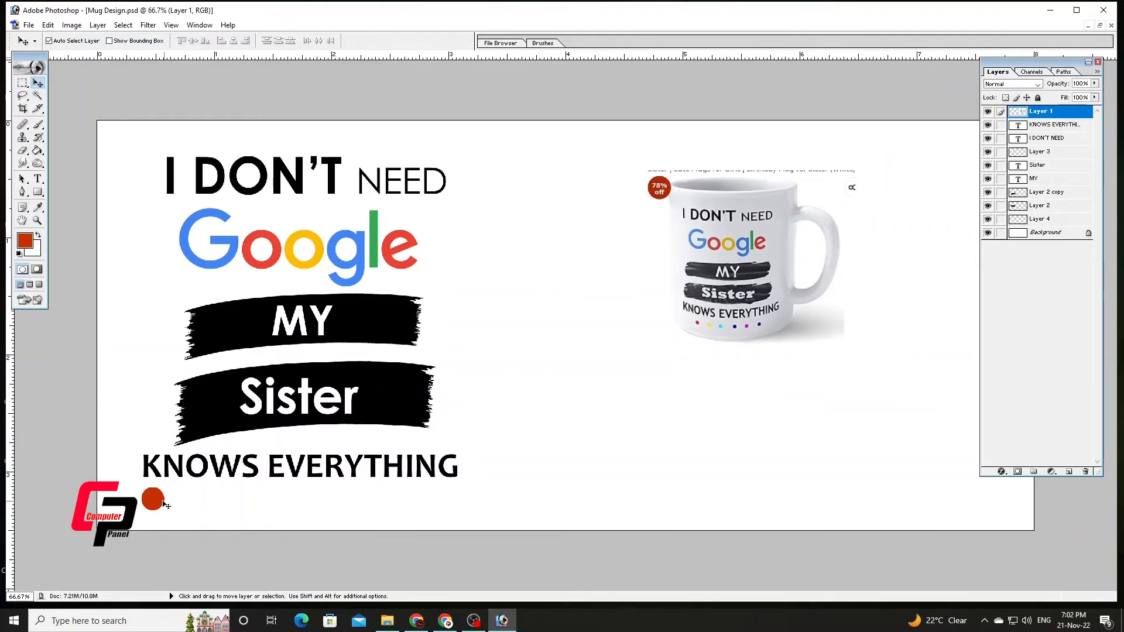
# Duplicate the red dot five times to form an evenly spaced row of six dots under "KNOWS EVERYTHING"
pyautogui.click(153, 492)
pyautogui.press('alt')
pyautogui.moveTo(174, 504); pyautogui.dragTo(391, 507)
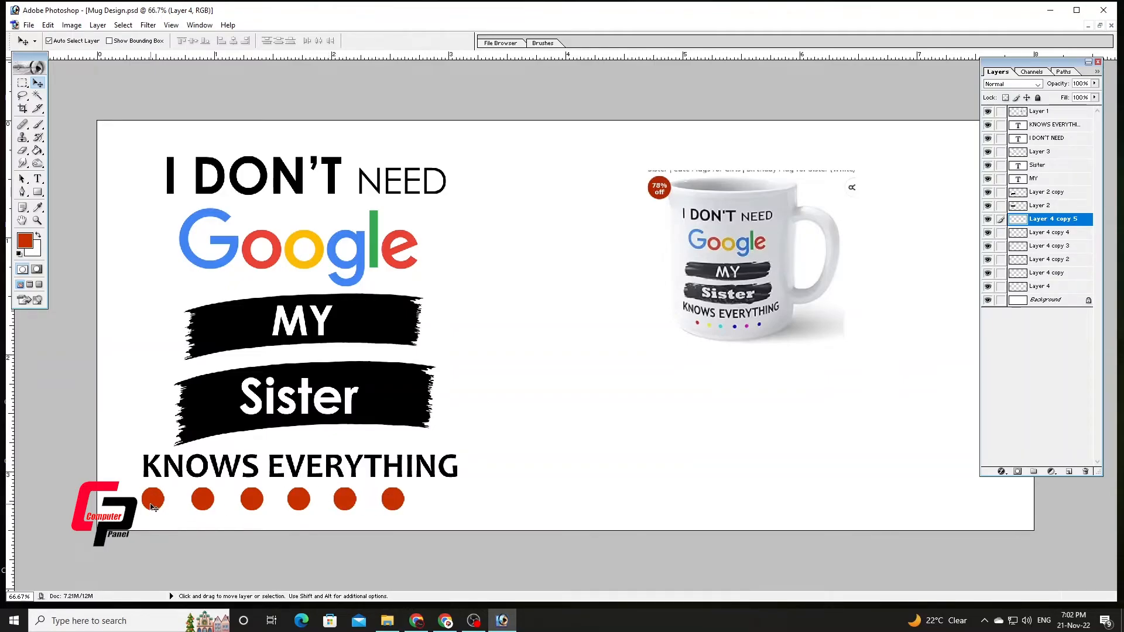
pyautogui.click(154, 508)
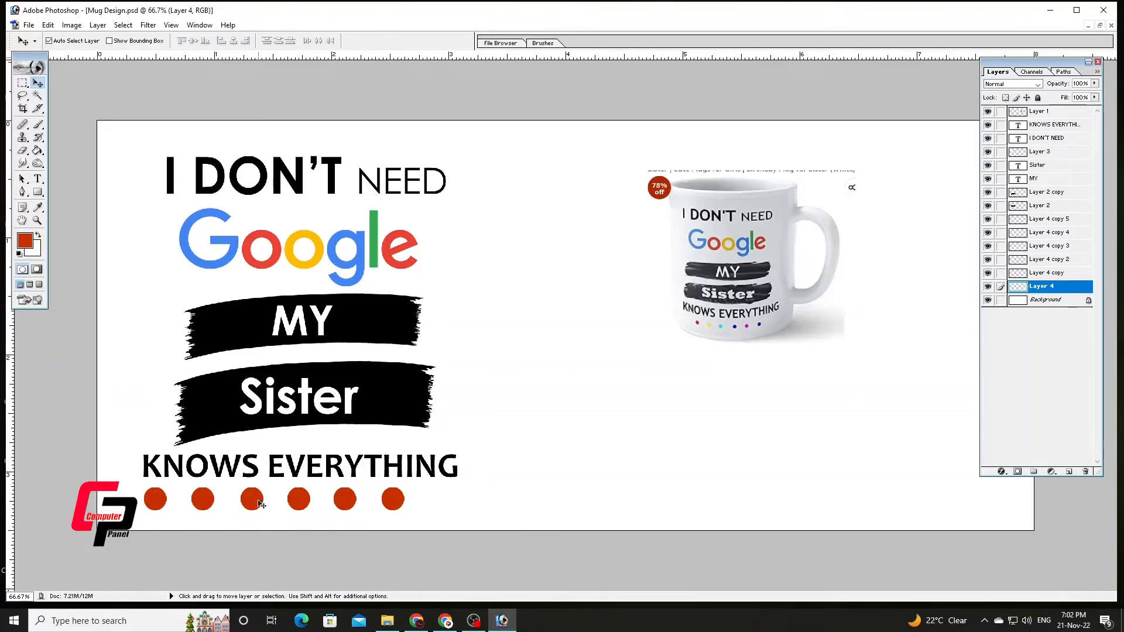
# Fill the second dot from the left with yellow FFE400 on its own layer
pyautogui.click(37, 208)
pyautogui.click(25, 240)
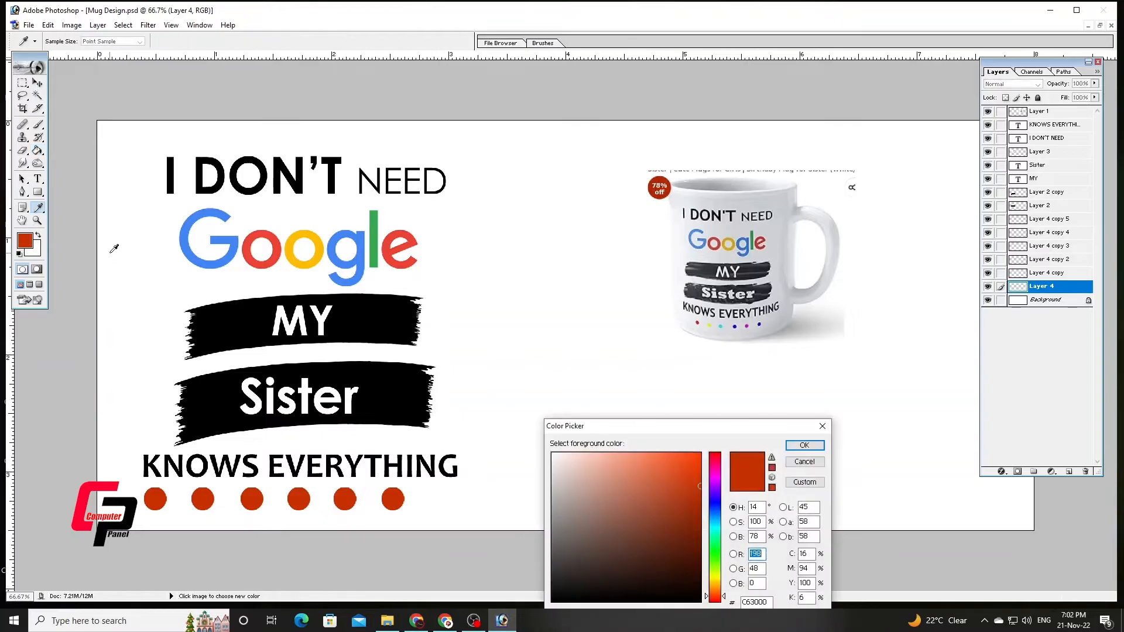
pyautogui.click(720, 572)
pyautogui.moveTo(671, 493); pyautogui.dragTo(706, 447)
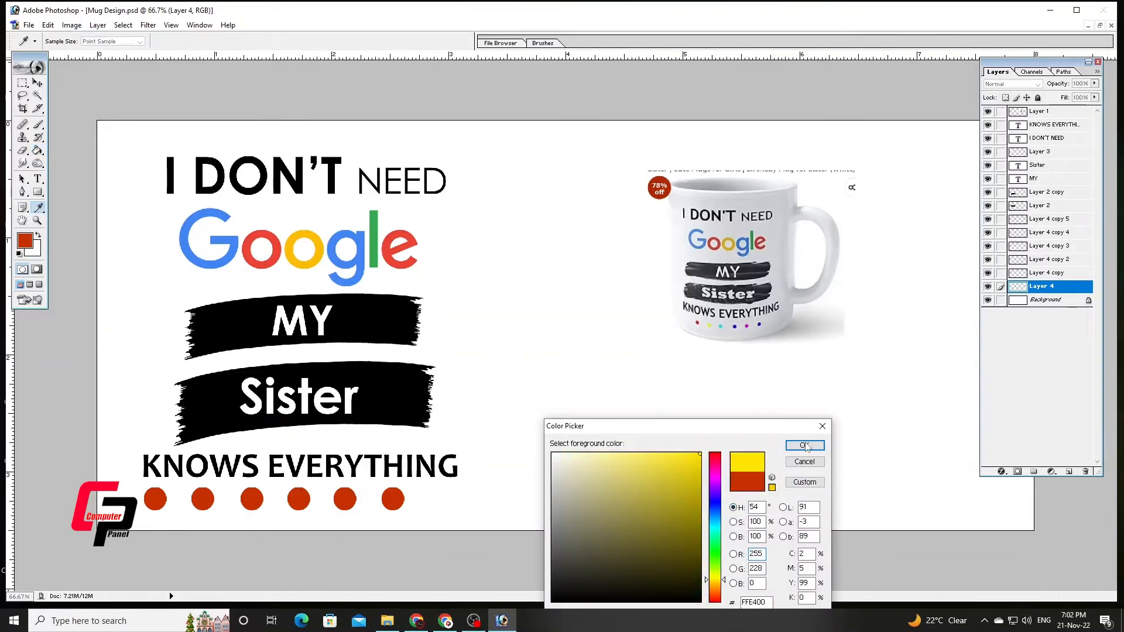
pyautogui.click(805, 446)
pyautogui.click(201, 498)
pyautogui.hotkey('ctrl', 'z')
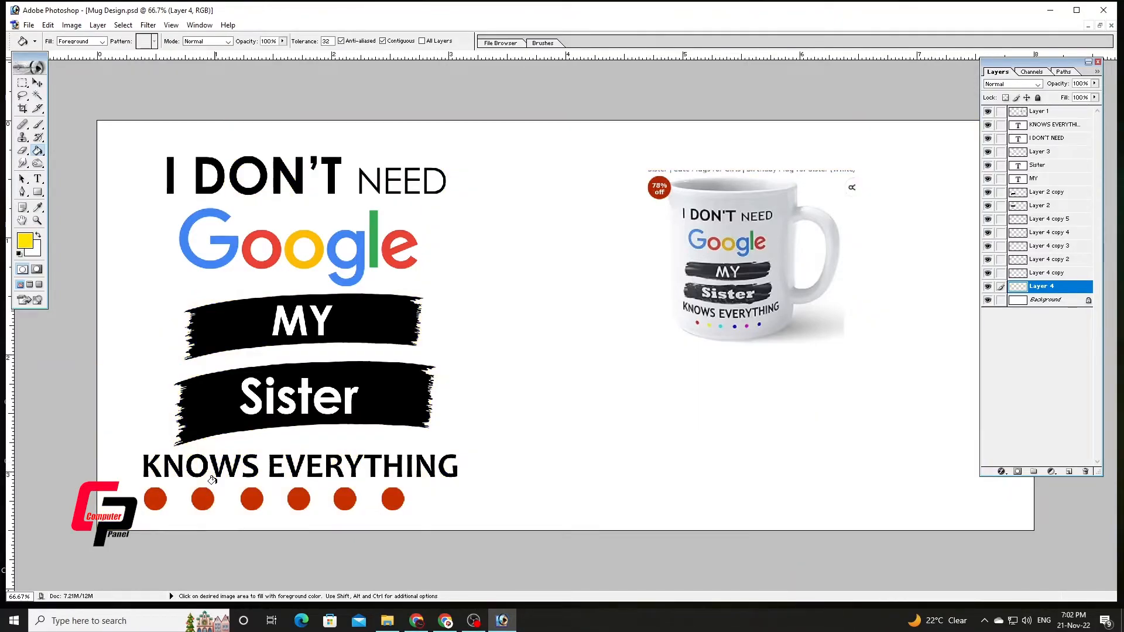
pyautogui.hotkey('alt', ']')
pyautogui.click(209, 495)
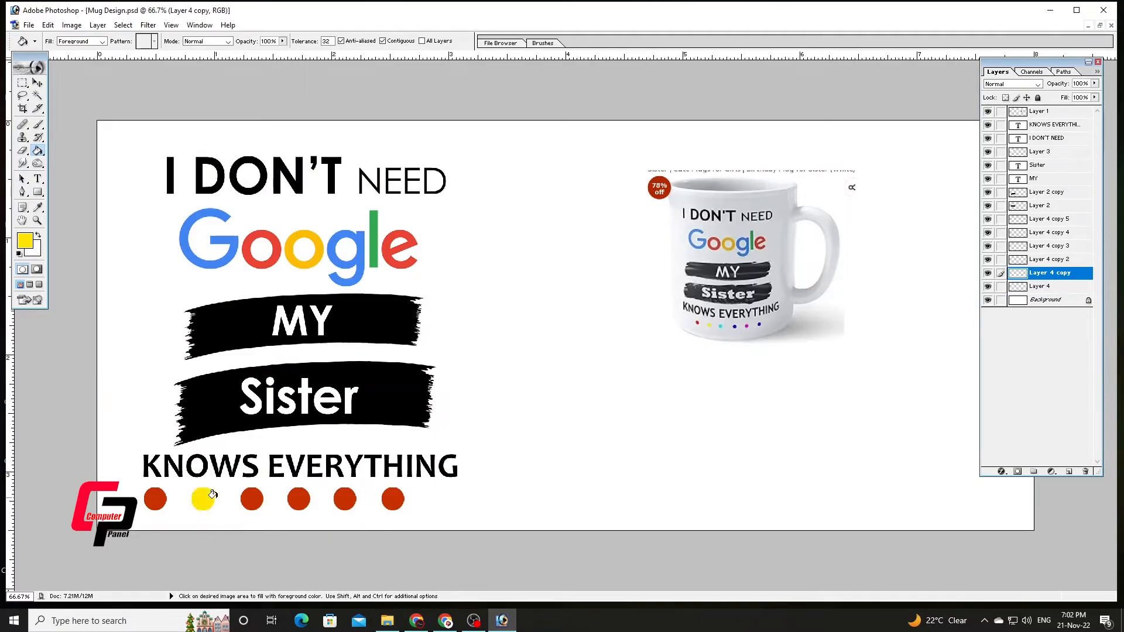
# Fill the third dot with cyan 00DEFF on its own layer
pyautogui.hotkey('alt', ']')
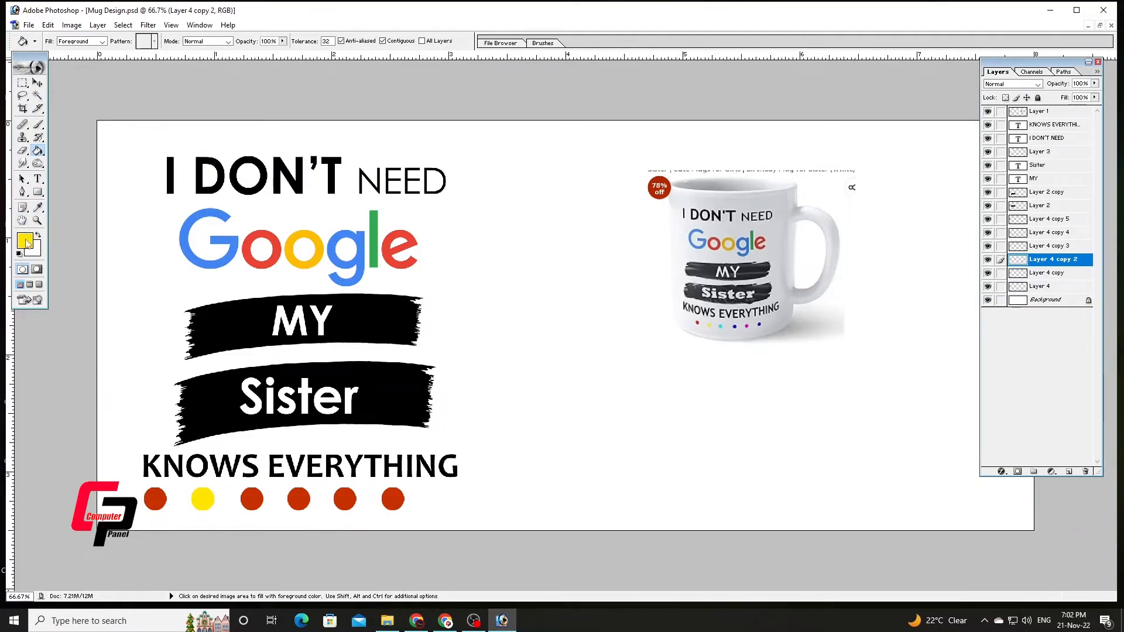
pyautogui.click(27, 242)
pyautogui.moveTo(717, 518); pyautogui.dragTo(717, 524)
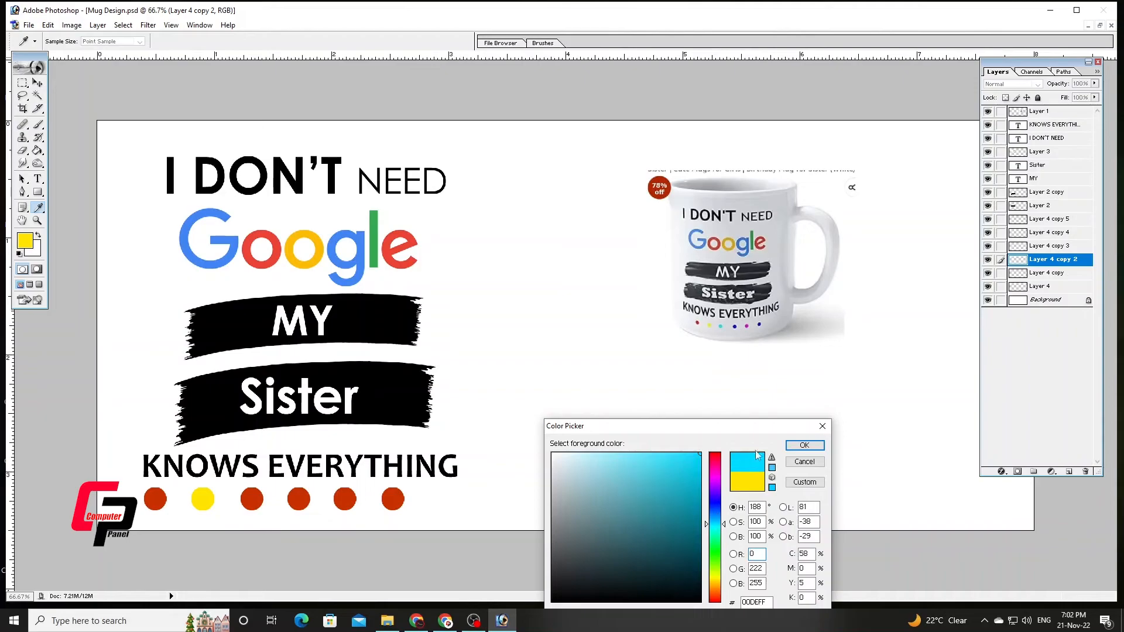
pyautogui.click(804, 447)
pyautogui.click(252, 495)
# Fill the fourth dot with blue 0072FF on its own layer
pyautogui.hotkey('alt', ']')
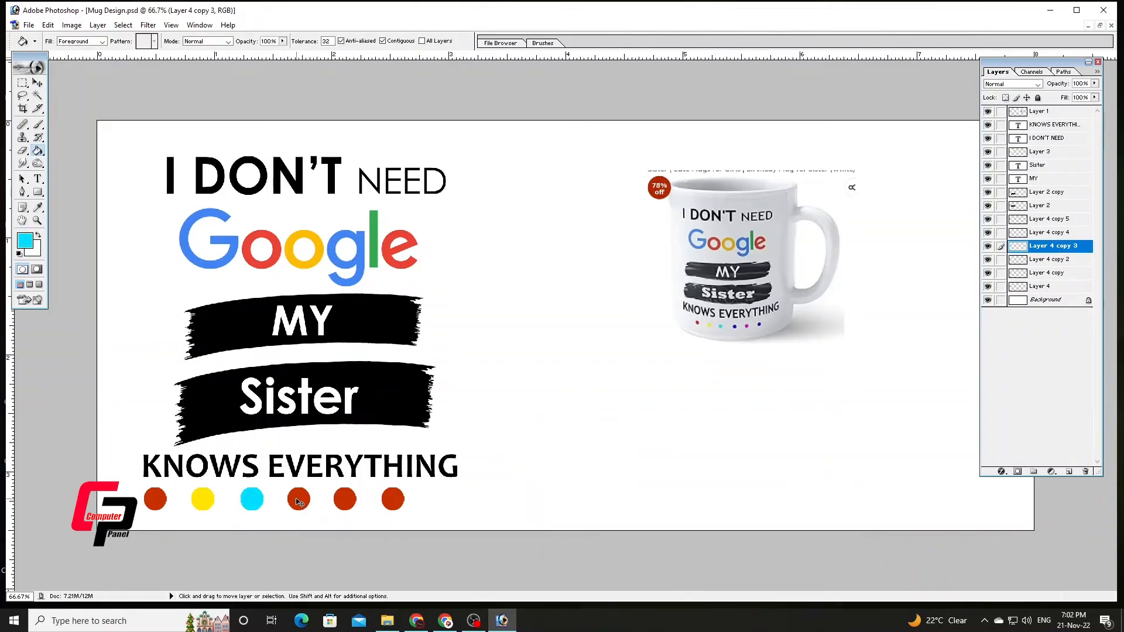
pyautogui.click(24, 242)
pyautogui.moveTo(717, 525); pyautogui.dragTo(720, 516)
pyautogui.click(805, 446)
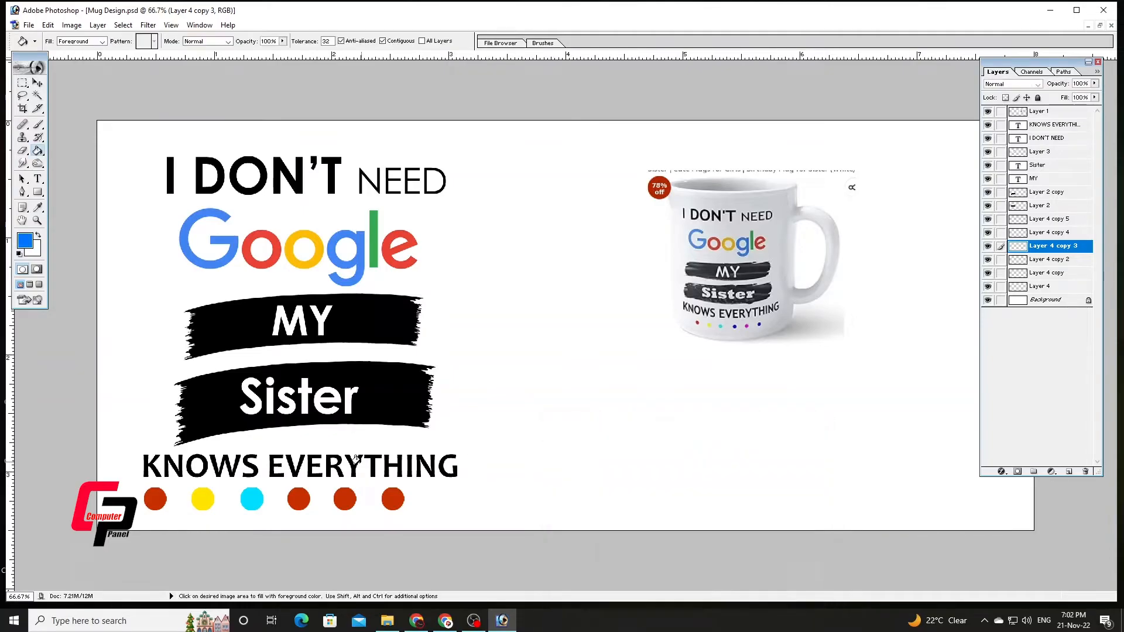
pyautogui.click(294, 497)
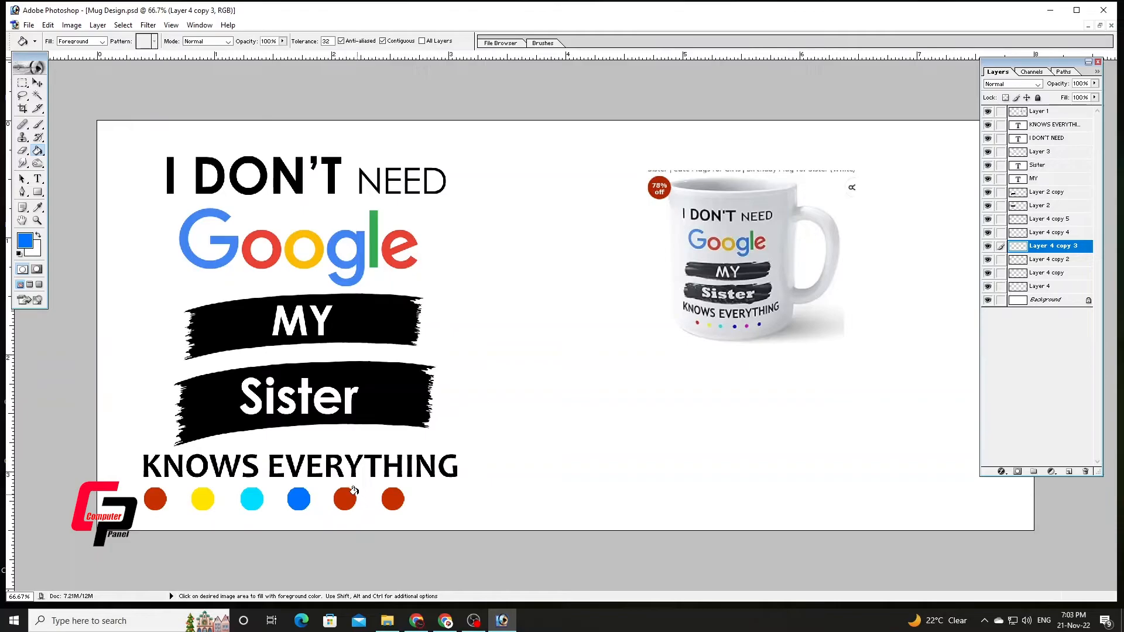
# Fill the fifth dot with magenta D200FF on its own layer
pyautogui.hotkey('alt', ']')
pyautogui.click(26, 240)
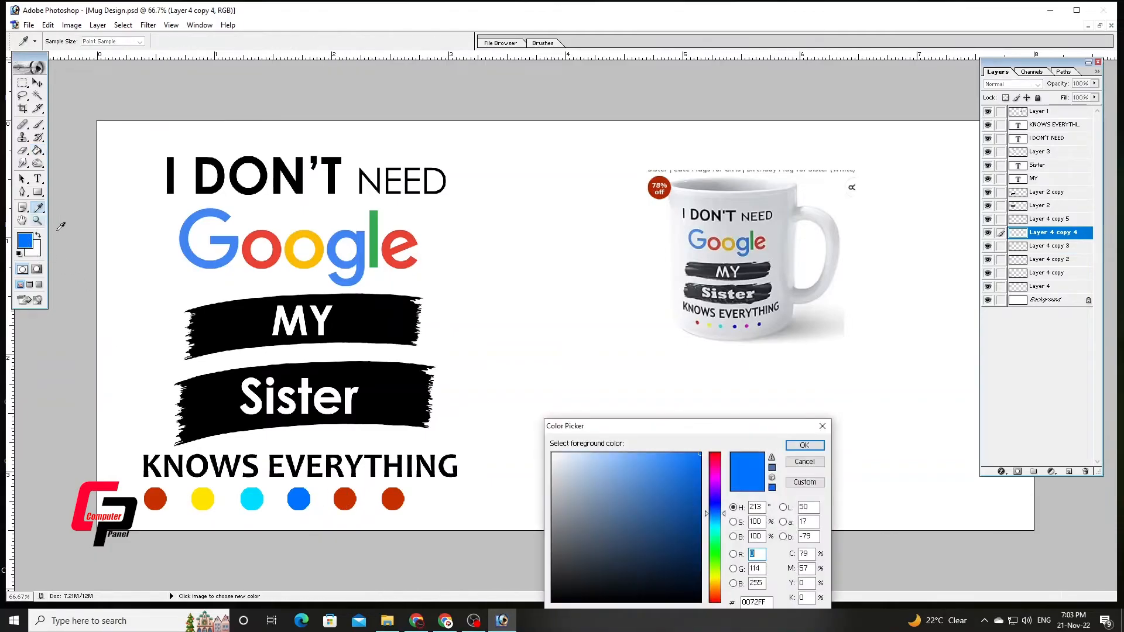
pyautogui.moveTo(716, 513); pyautogui.dragTo(715, 481)
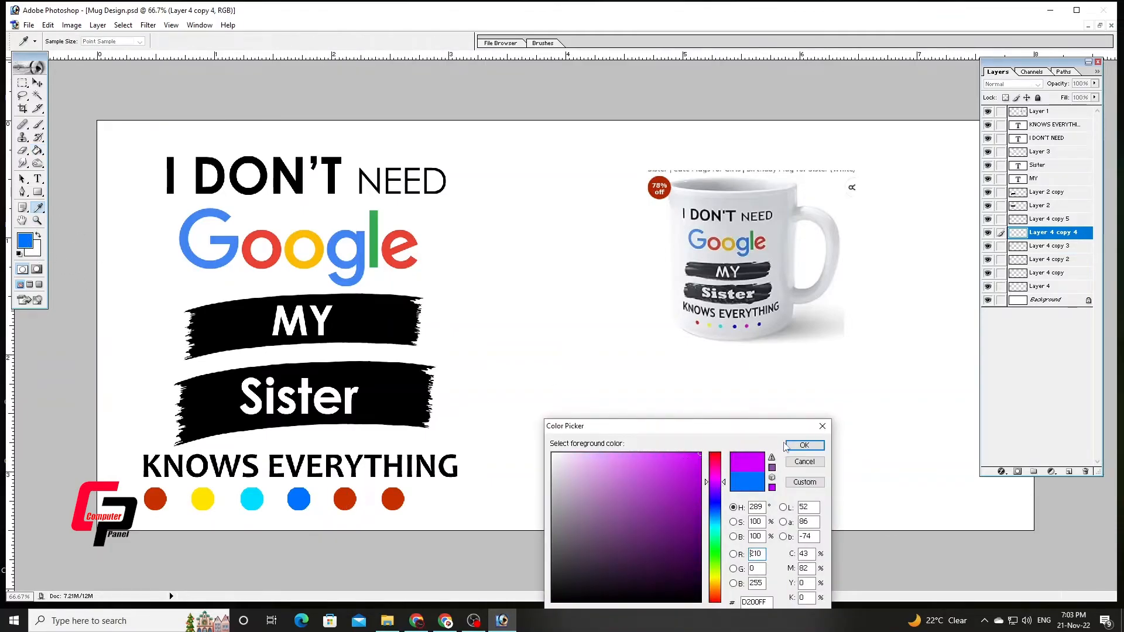
pyautogui.click(804, 445)
pyautogui.click(345, 498)
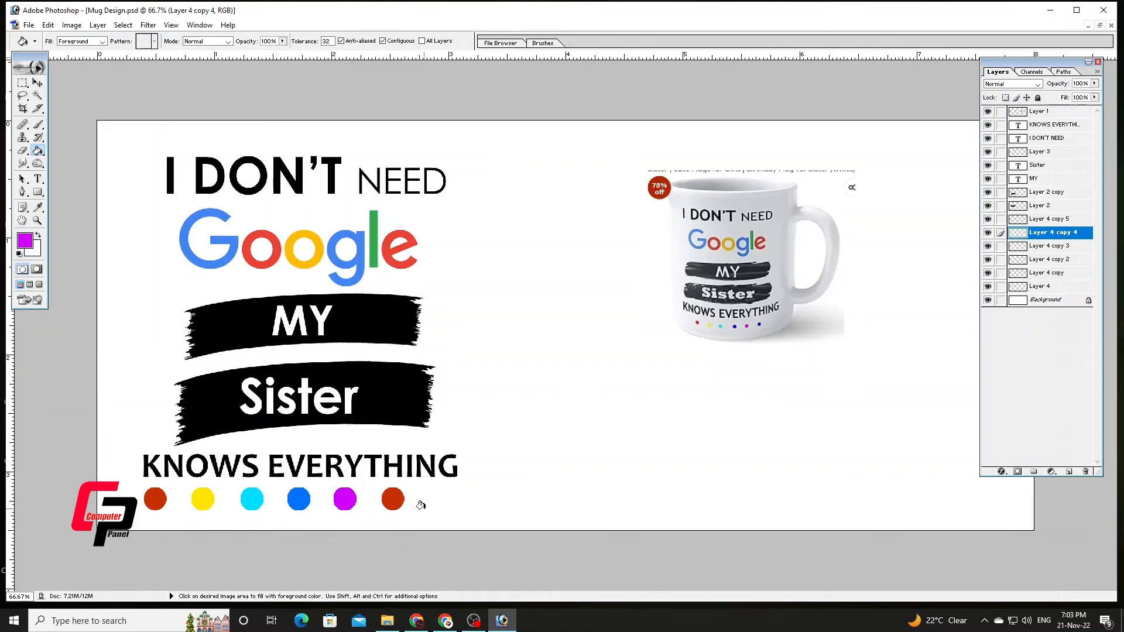
# Fill the sixth dot with a very dark purple on its own layer
pyautogui.hotkey('alt', ']')
pyautogui.click(25, 240)
pyautogui.click(673, 534)
pyautogui.click(700, 571)
pyautogui.click(805, 445)
pyautogui.press('g')
pyautogui.click(393, 494)
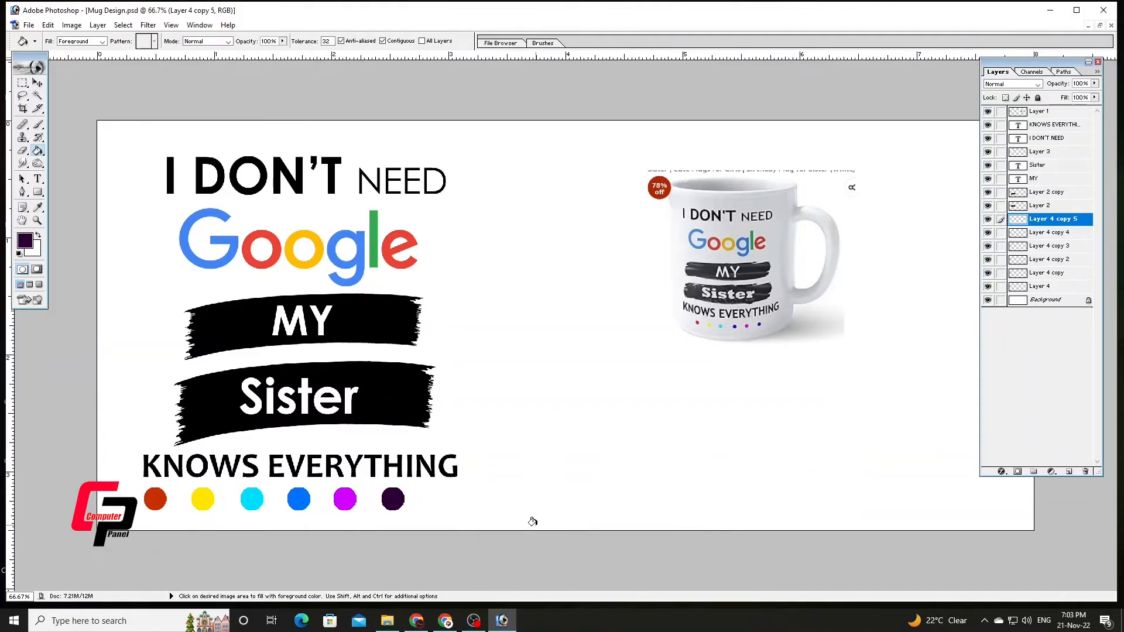
# Change the first dot's fill to a bright, fully saturated red
pyautogui.keyDown('ctrl'); pyautogui.click(155, 499); pyautogui.keyUp('ctrl')
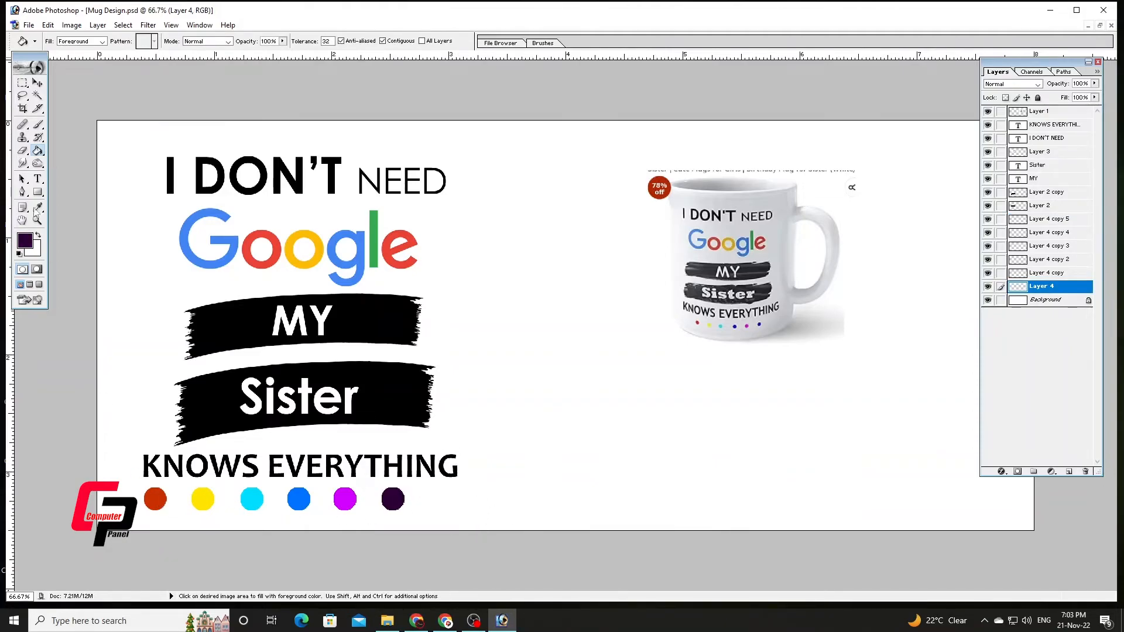
pyautogui.click(25, 242)
pyautogui.moveTo(715, 484); pyautogui.dragTo(715, 455)
pyautogui.click(700, 455)
pyautogui.click(804, 445)
pyautogui.click(159, 501)
pyautogui.click(36, 83)
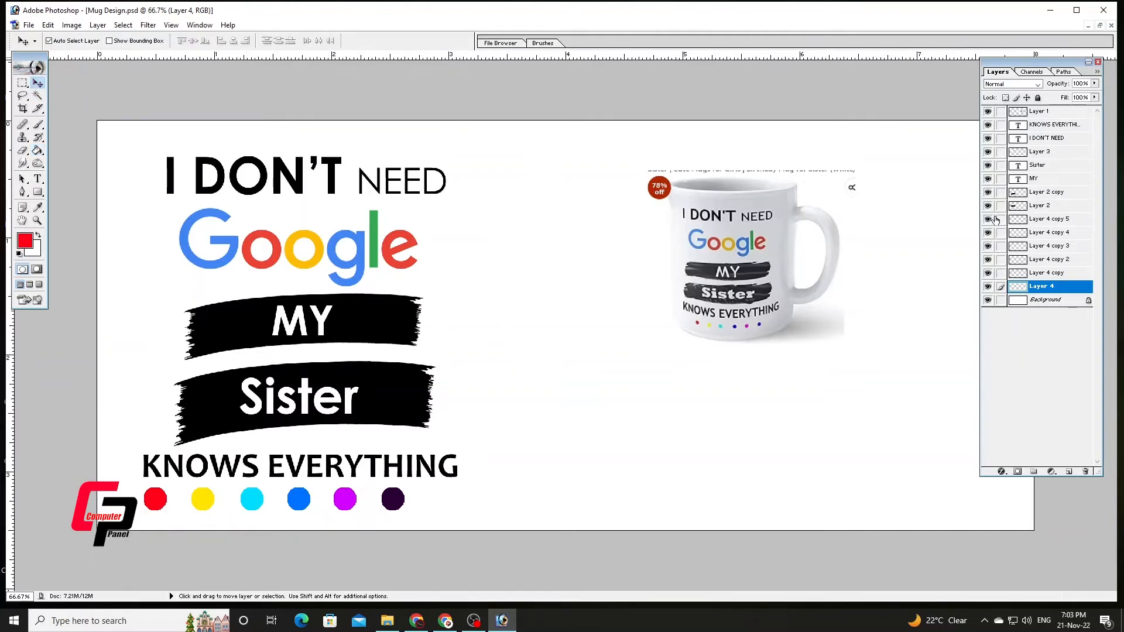
# Merge the layers of all six coloured dots down into Layer 4
pyautogui.click(1048, 220)
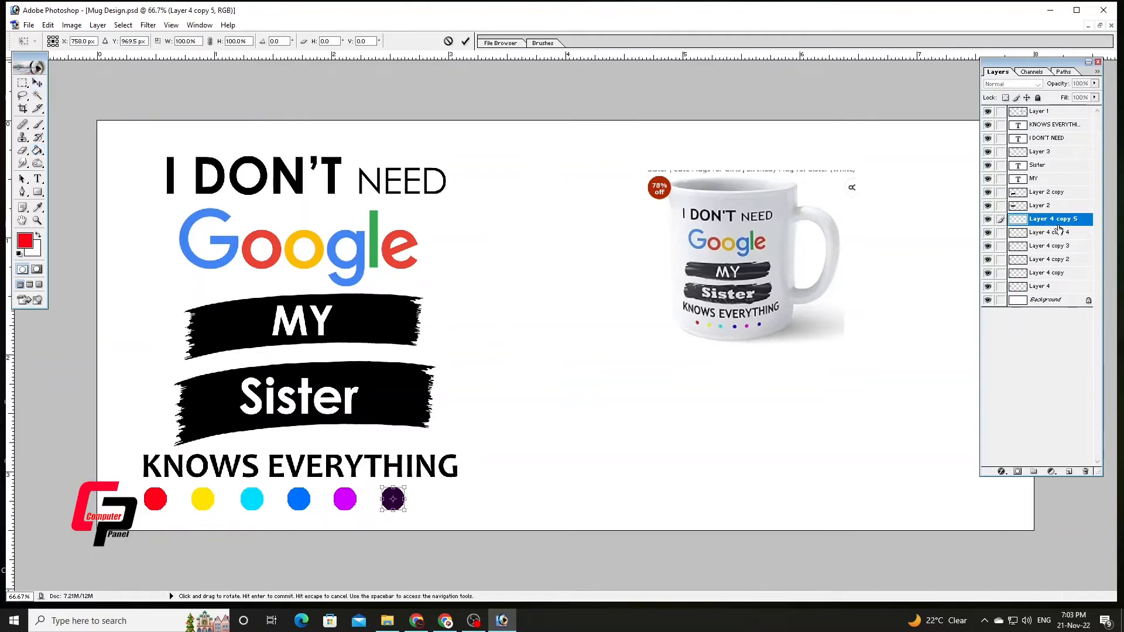
pyautogui.press('Delete')
pyautogui.press('Delete')
pyautogui.press('Delete')
pyautogui.press('Delete')
pyautogui.press('Delete')
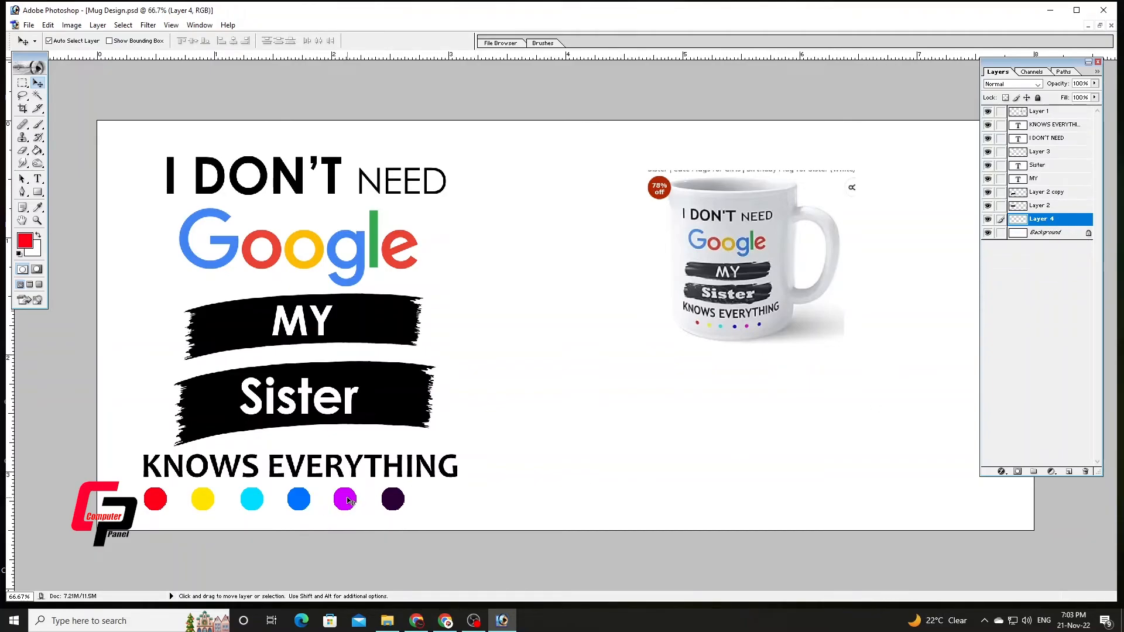
# Move the row of coloured dots right so it sits beneath the middle of KNOWS EVERYTHING
pyautogui.moveTo(349, 501); pyautogui.dragTo(376, 501)
pyautogui.press('Left')
pyautogui.press('Left')
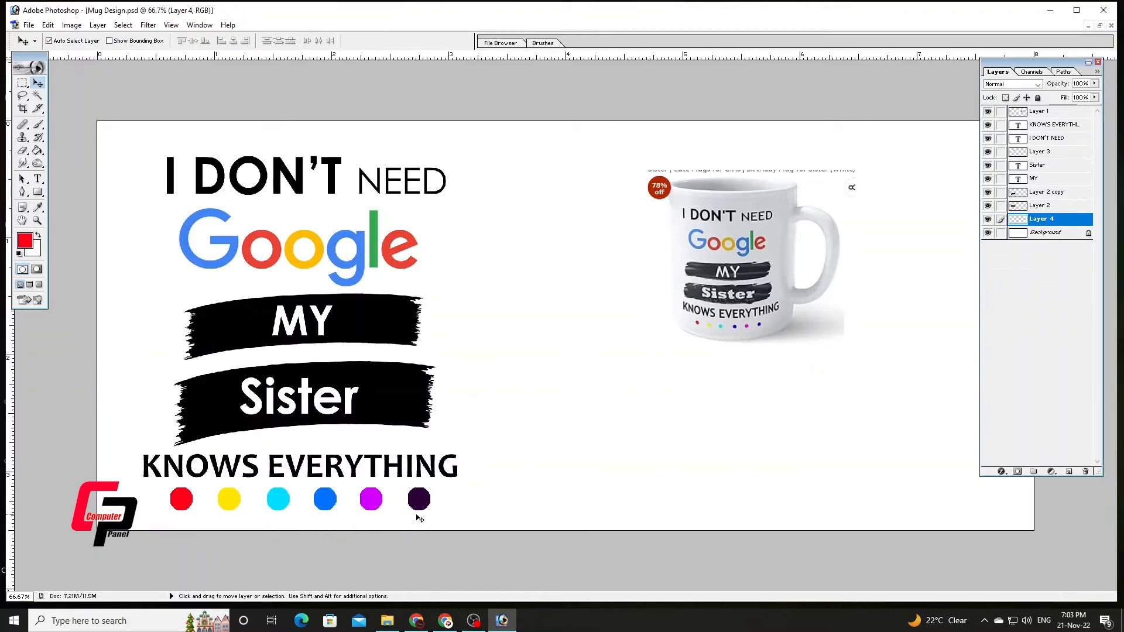
# Scale the row of dots to about 93.3% width and 92.4% height, and centre it under KNOWS EVERYTHING
pyautogui.hotkey('ctrl', 't')
pyautogui.moveTo(433, 512); pyautogui.dragTo(413, 509)
pyautogui.press('Left')
pyautogui.press('Right')
pyautogui.press('Right')
pyautogui.press('Right')
pyautogui.press('Right')
pyautogui.press('Right')
pyautogui.press('Right')
pyautogui.press('Right')
pyautogui.press('Right')
pyautogui.press('Right')
pyautogui.press('Right')
pyautogui.press('Right')
pyautogui.press('Right')
pyautogui.press('Right')
pyautogui.press('Right')
pyautogui.press('Right')
pyautogui.press('Right')
pyautogui.press('Right')
pyautogui.press('Right')
pyautogui.press('Right')
pyautogui.press('Right')
pyautogui.press('Right')
pyautogui.press('Right')
pyautogui.press('Down')
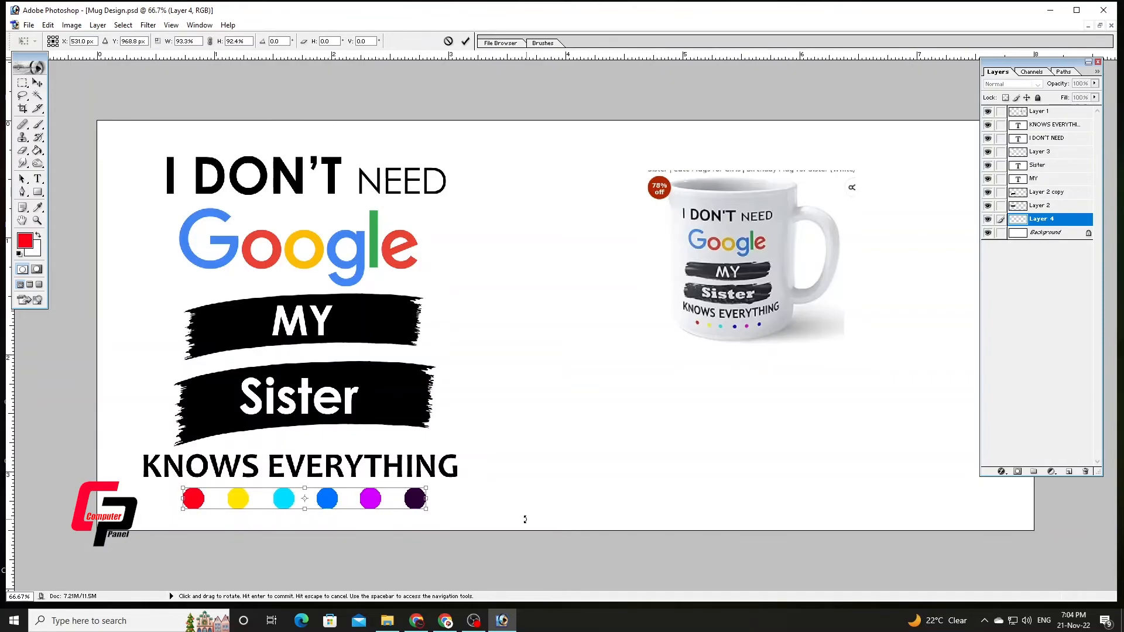
pyautogui.press('Return')
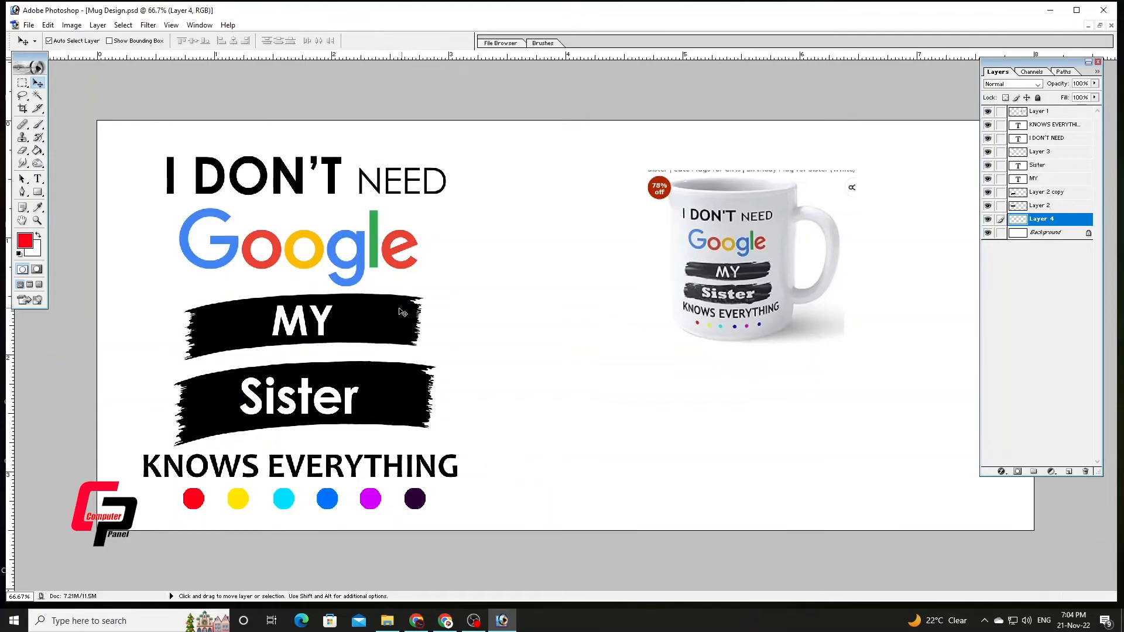
# Nudge the Google wordmark up slightly towards the I DON'T NEED line
pyautogui.click(269, 237)
pyautogui.press('Up')
pyautogui.press('Up')
pyautogui.press('Up')
pyautogui.press('Up')
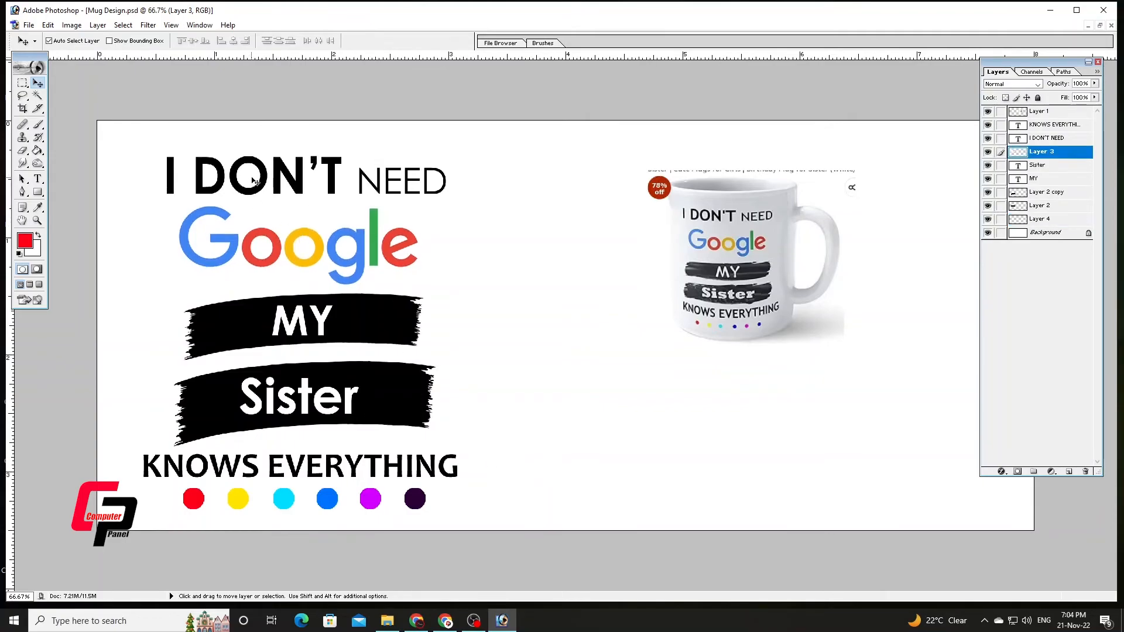
# Raise the I DON'T NEED line to widen the gap above the Google wordmark
pyautogui.click(264, 170)
pyautogui.press('Up')
pyautogui.press('Up')
pyautogui.press('Up')
pyautogui.press('Up')
pyautogui.press('Up')
pyautogui.press('Up')
pyautogui.press('Up')
pyautogui.press('Up')
pyautogui.press('Up')
pyautogui.press('Up')
pyautogui.press('Up')
pyautogui.press('Up')
pyautogui.press('Up')
pyautogui.press('Up')
pyautogui.press('Up')
pyautogui.press('Up')
pyautogui.press('Up')
pyautogui.press('Up')
pyautogui.press('Up')
pyautogui.press('Up')
# Raise the Google wordmark further so it follows the I DON'T NEED line more closely
pyautogui.click(273, 243)
pyautogui.press('Up')
pyautogui.press('Up')
pyautogui.press('Up')
pyautogui.press('Up')
pyautogui.press('Up')
pyautogui.press('Up')
pyautogui.press('Up')
pyautogui.press('Up')
pyautogui.press('Up')
pyautogui.press('Up')
pyautogui.press('Up')
pyautogui.press('Up')
pyautogui.press('Up')
pyautogui.press('Up')
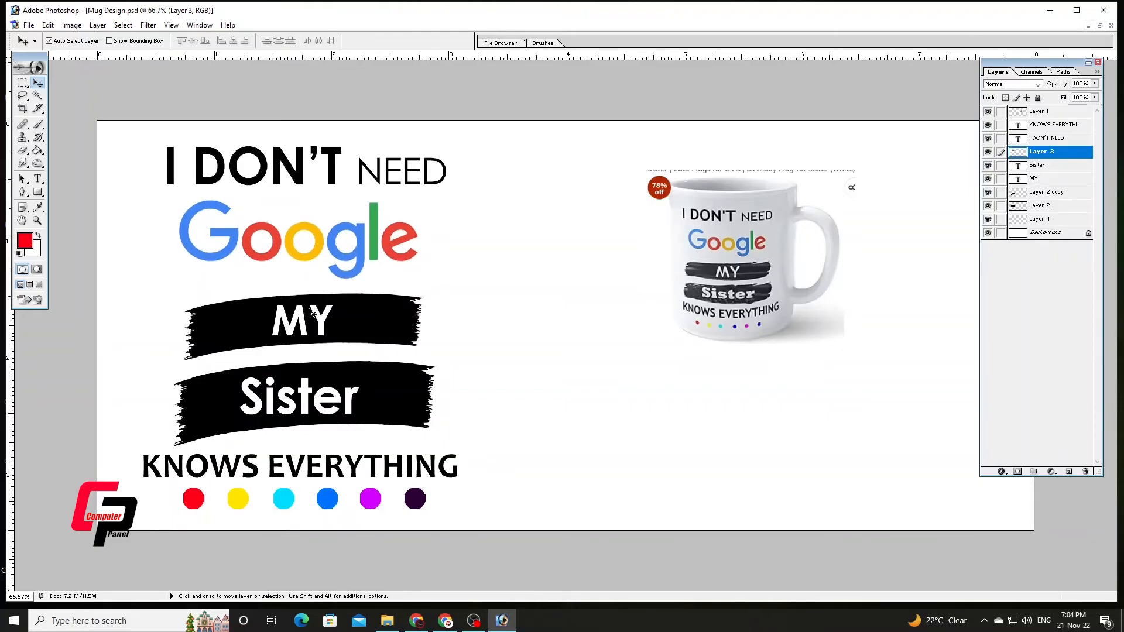
# Move the black brush stroke behind MY up slightly
pyautogui.click(252, 316)
pyautogui.press('Up')
pyautogui.press('Up')
pyautogui.press('Up')
pyautogui.press('Up')
pyautogui.press('Up')
pyautogui.press('Up')
pyautogui.press('Up')
pyautogui.press('Up')
pyautogui.press('Up')
pyautogui.press('Up')
pyautogui.press('Up')
# Move the MY text up to match its black brush stroke
pyautogui.click(300, 316)
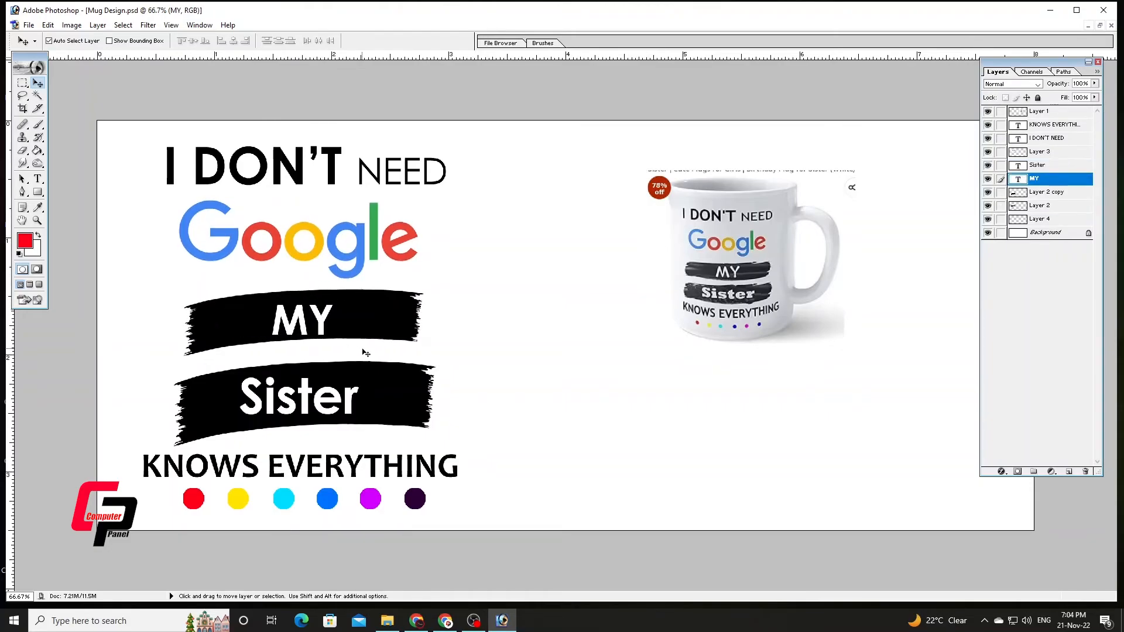
pyautogui.press('Up')
pyautogui.press('Up')
pyautogui.press('Up')
pyautogui.press('Up')
pyautogui.press('Up')
pyautogui.press('Up')
pyautogui.press('Up')
pyautogui.press('Up')
pyautogui.press('Up')
pyautogui.press('Up')
pyautogui.press('Up')
pyautogui.press('Up')
# Move the black brush stroke behind Sister up slightly
pyautogui.click(337, 376)
pyautogui.press('Up')
pyautogui.press('Up')
pyautogui.press('Up')
pyautogui.press('Up')
pyautogui.press('Up')
pyautogui.press('Up')
pyautogui.press('Up')
pyautogui.press('Up')
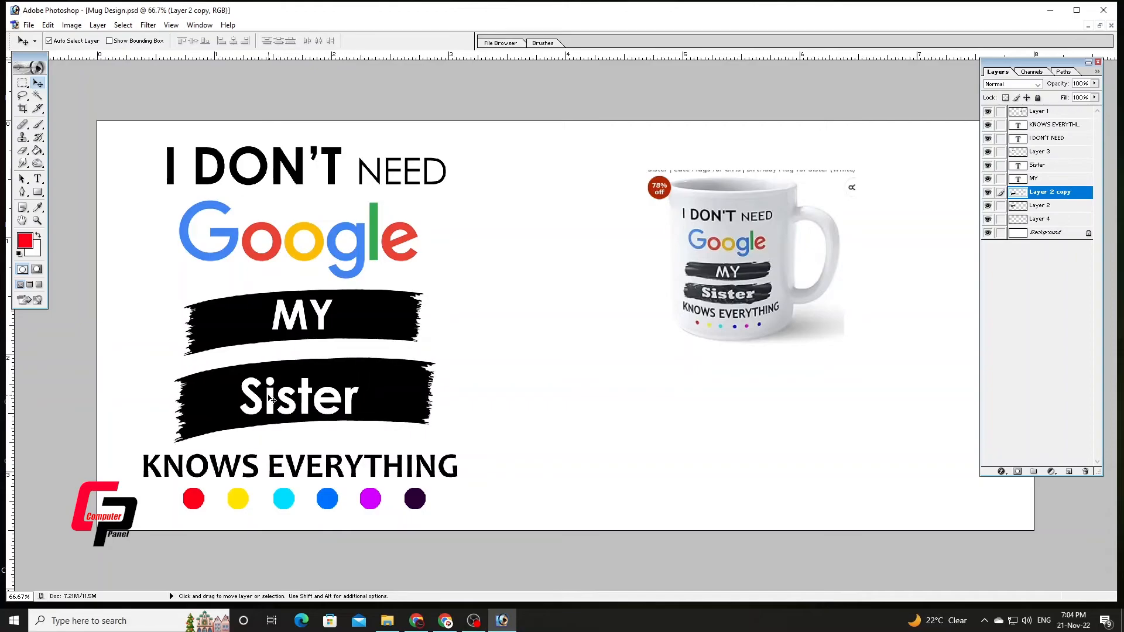
# Move the Sister text up to match its black brush stroke
pyautogui.click(273, 399)
pyautogui.press('Up')
pyautogui.press('Up')
pyautogui.press('Up')
pyautogui.press('Up')
pyautogui.press('Up')
pyautogui.press('Up')
# Stretch the Sister text to about 111.7% width and shift it left to centre it on its brush stroke
pyautogui.hotkey('ctrl', 't')
pyautogui.moveTo(360, 391)
pyautogui.mouseDown()
pyautogui.moveTo(386, 392)
pyautogui.moveTo(375, 392)
pyautogui.mouseUp()
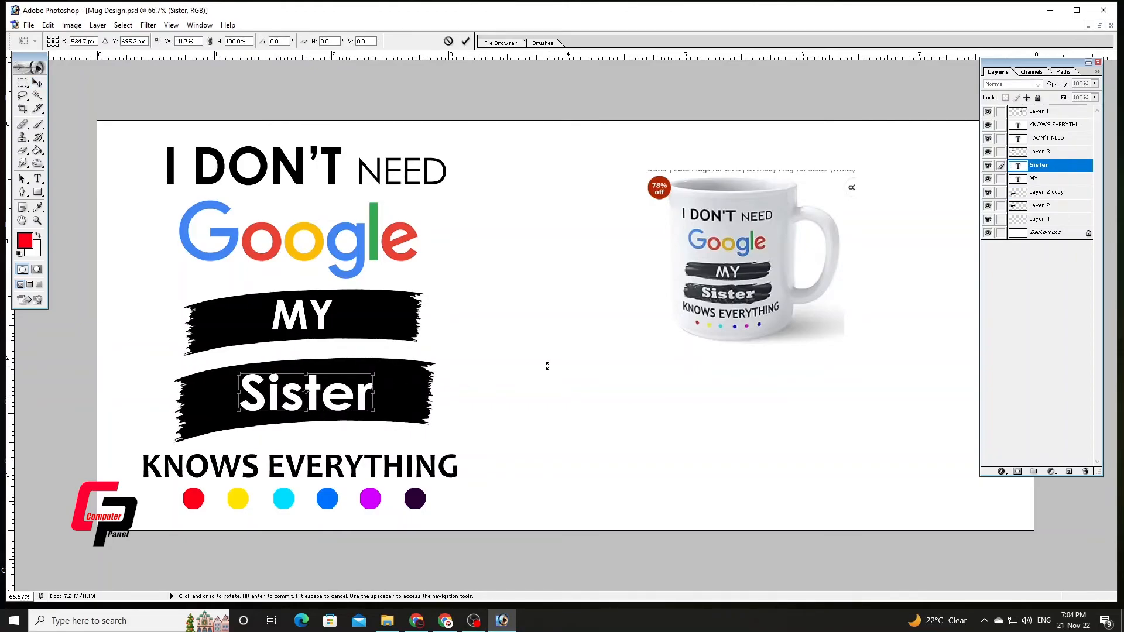
pyautogui.press('Left')
pyautogui.press('Left')
pyautogui.press('Left')
pyautogui.press('Left')
pyautogui.press('Left')
pyautogui.press('Left')
pyautogui.press('Left')
pyautogui.press('Left')
pyautogui.press('Left')
pyautogui.press('Left')
pyautogui.press('Left')
pyautogui.press('Down')
pyautogui.press('Return')
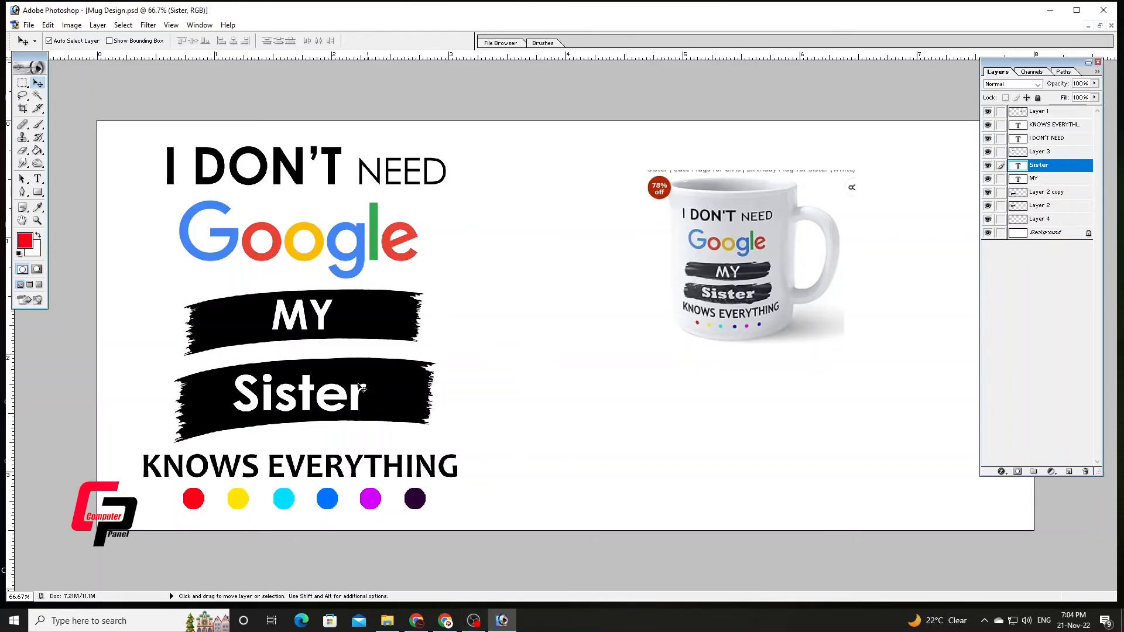
# Nudge the KNOWS EVERYTHING text slightly up and to the right
pyautogui.click(273, 461)
pyautogui.press('Up')
pyautogui.press('Up')
pyautogui.press('Up')
pyautogui.press('Up')
pyautogui.press('Up')
pyautogui.press('Up')
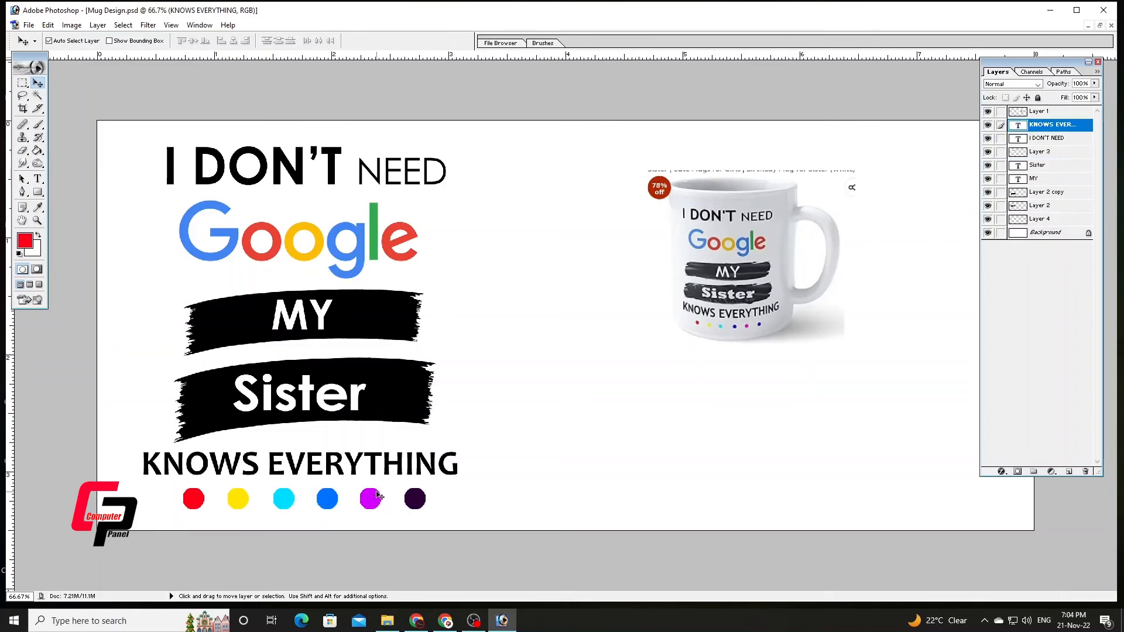
pyautogui.press('Right')
pyautogui.press('Right')
pyautogui.press('Right')
# Nudge the row of coloured dots slightly up and to the left beneath KNOWS EVERYTHING
pyautogui.click(345, 508)
pyautogui.press('Up')
pyautogui.press('Up')
pyautogui.press('Up')
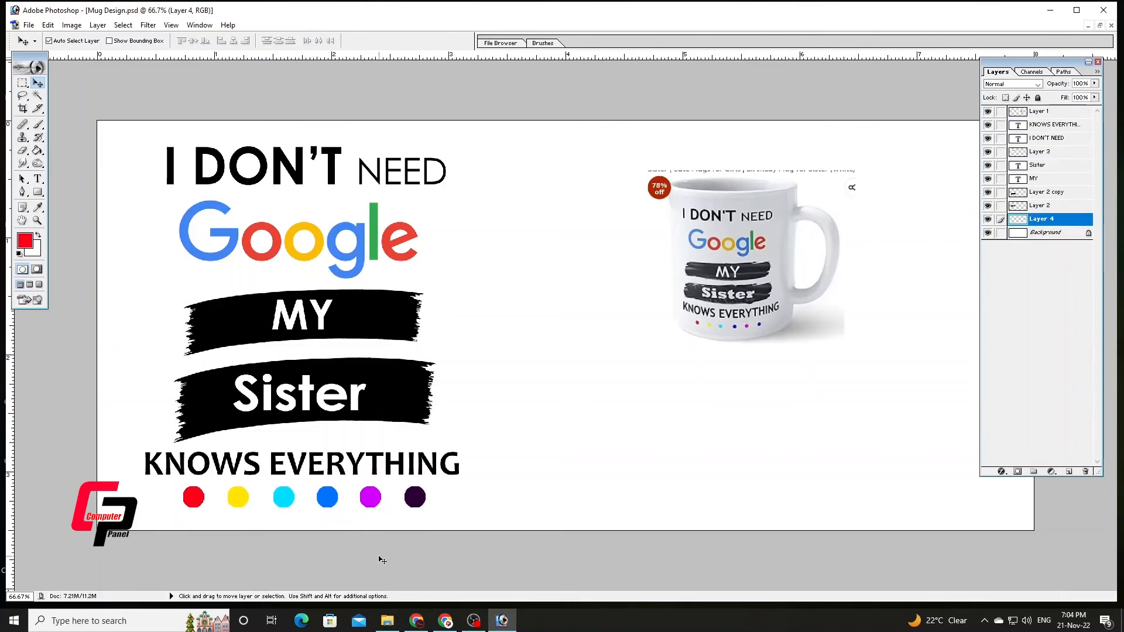
pyautogui.press('Left')
pyautogui.press('Left')
pyautogui.press('Left')
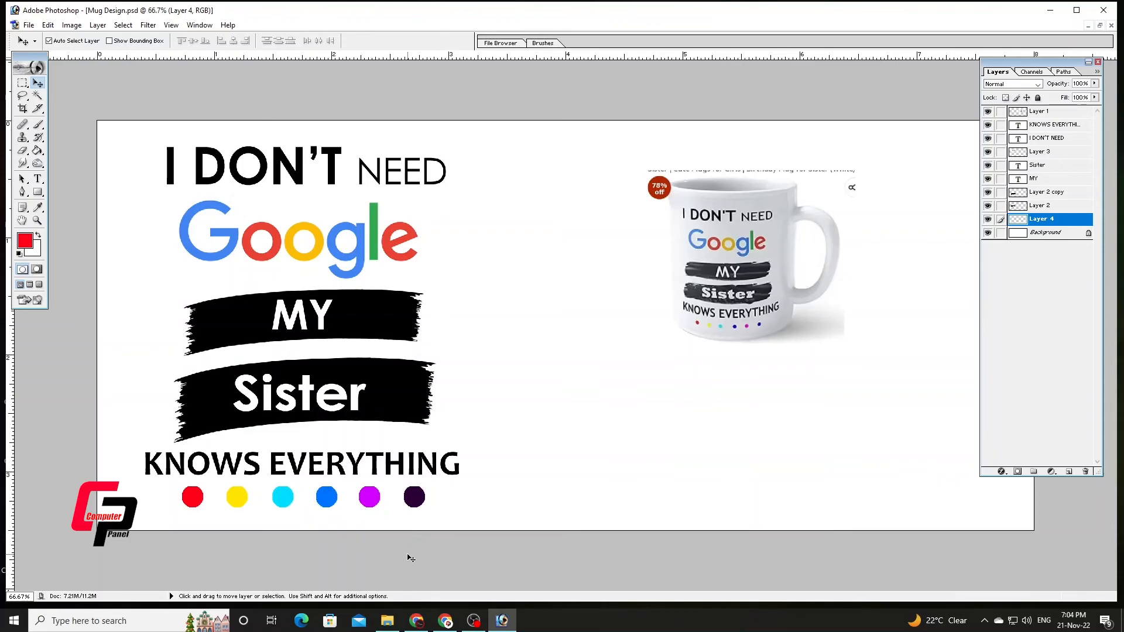
# Delete Layer 1, which holds the reference photo of the mug
pyautogui.click(1078, 112)
pyautogui.moveTo(1041, 115); pyautogui.dragTo(1086, 472)
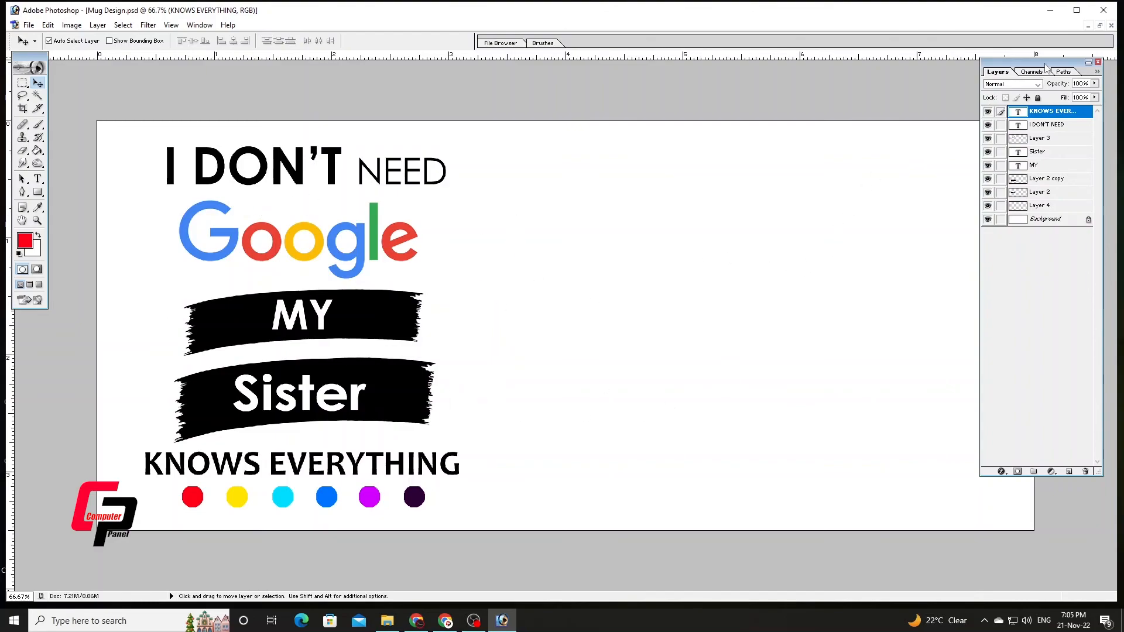
pyautogui.click(1051, 10)
pyautogui.rightClick(246, 223)
pyautogui.click(278, 256)
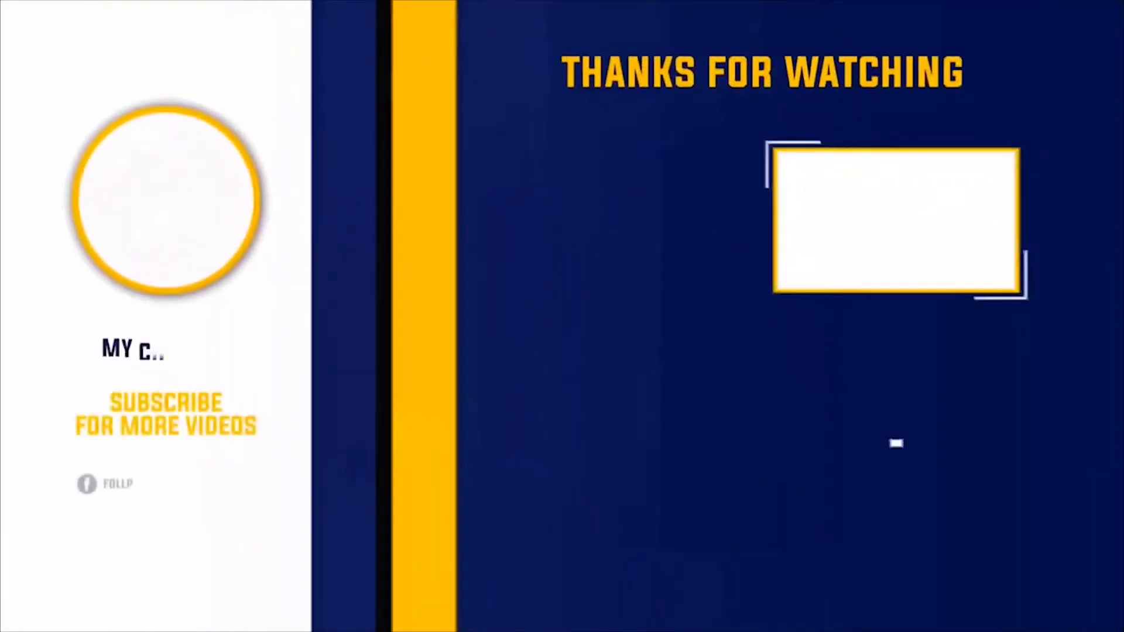